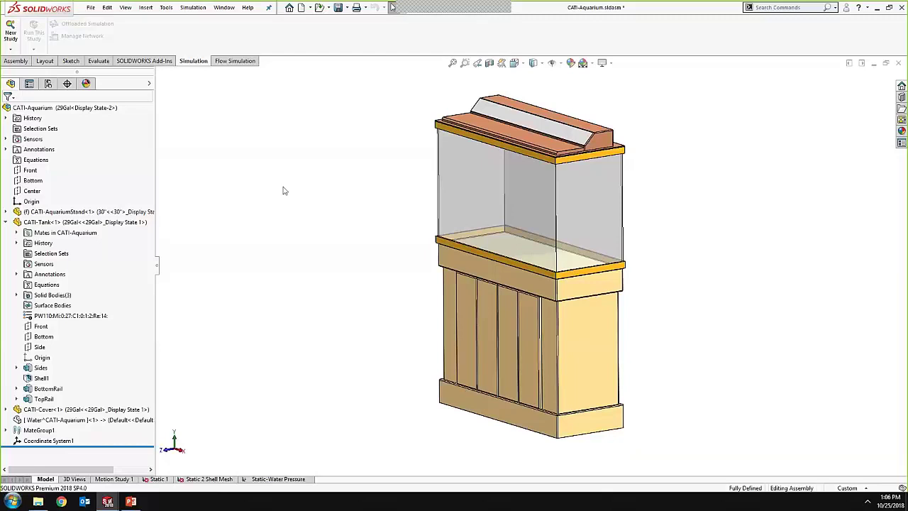
# - Open the definition of Coordinate System1, examine its origin vertex and axis references at the tank's upper corner, and close it
pyautogui.click(15, 61)
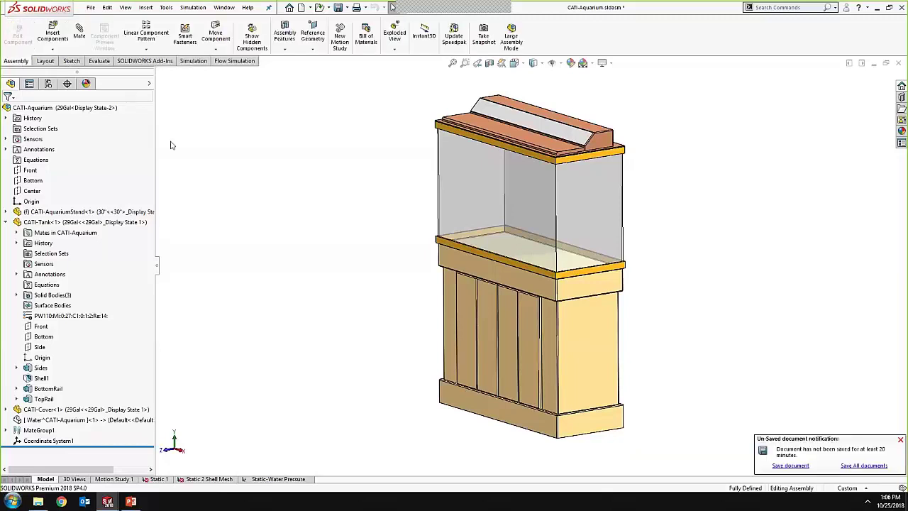
pyautogui.click(312, 48)
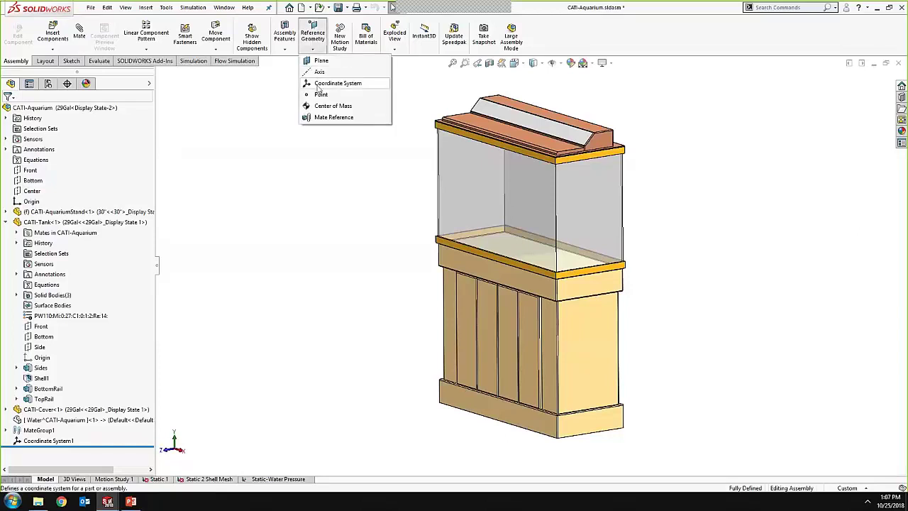
pyautogui.rightClick(48, 440)
pyautogui.click(63, 333)
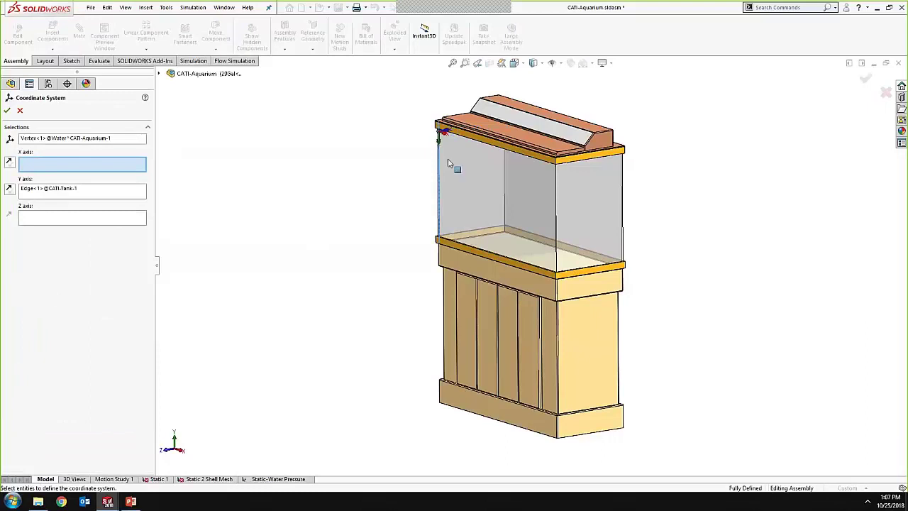
pyautogui.scroll(-5, 447, 163)
pyautogui.scroll(-2, 468, 162)
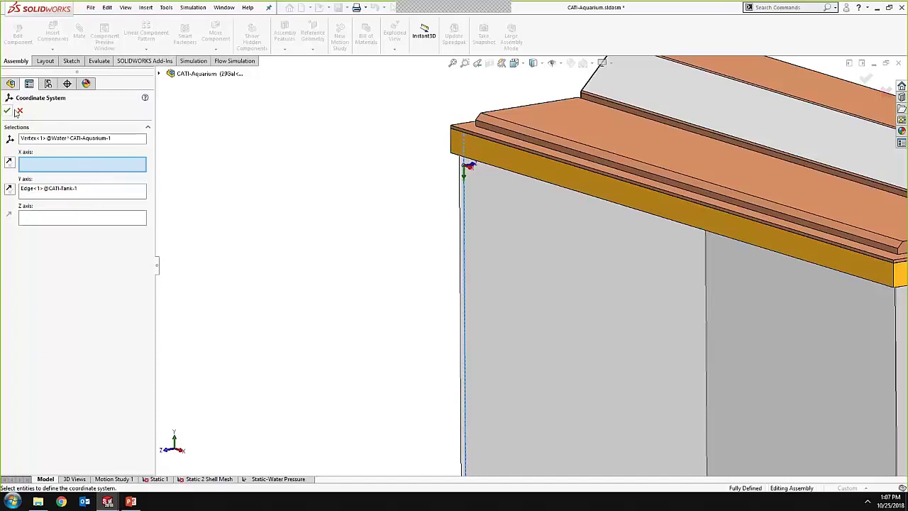
pyautogui.press('Return')
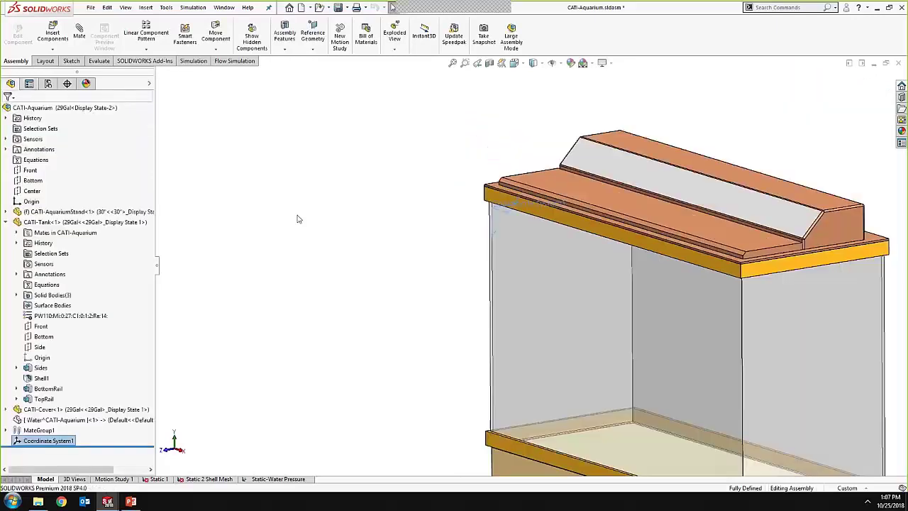
pyautogui.scroll(3, 665, 411)
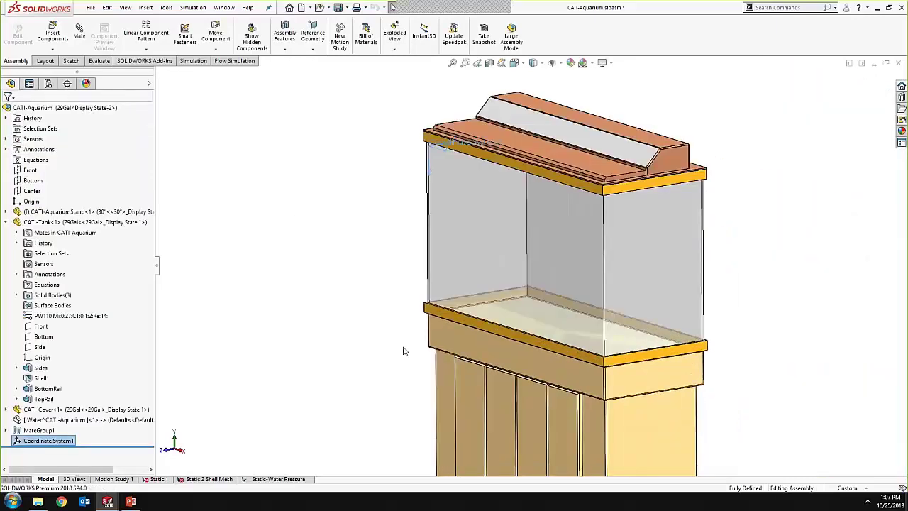
pyautogui.click(289, 357)
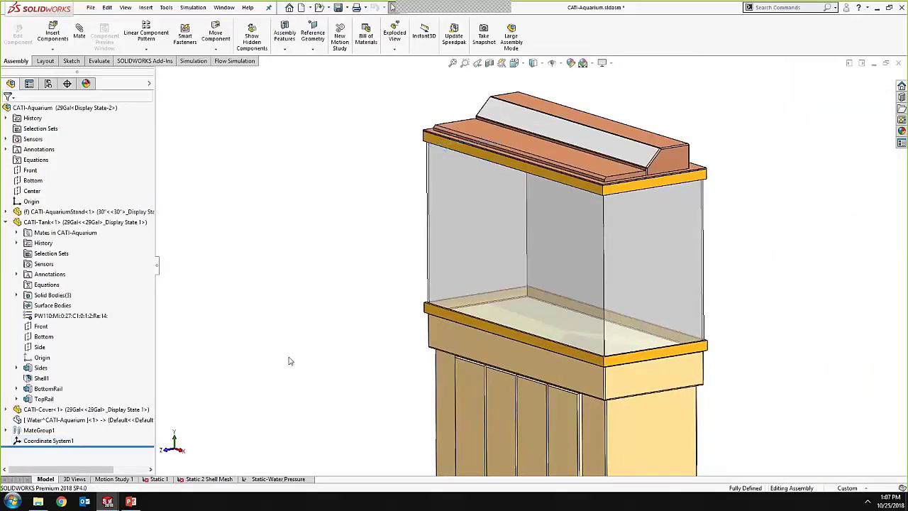
# - Open the Static-Water Pressure study and examine the CATI-Tank rail and glass bodies with their assigned materials
pyautogui.click(279, 479)
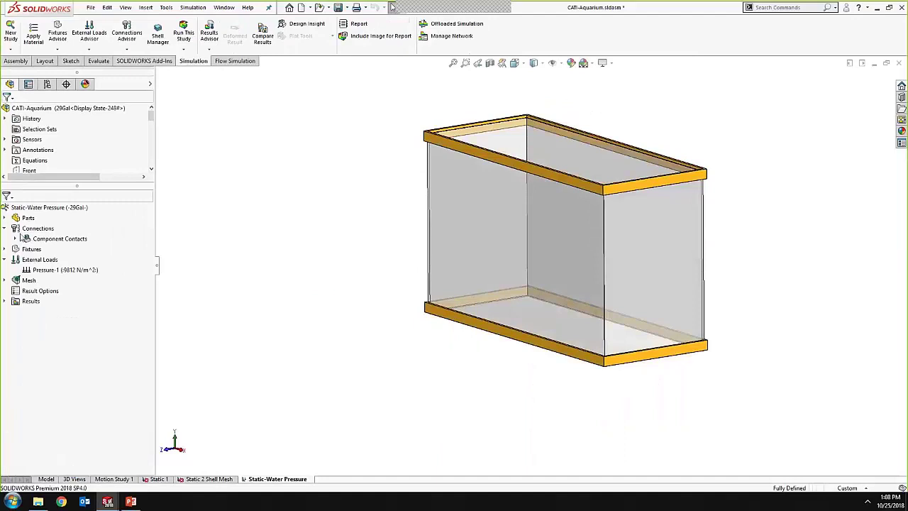
pyautogui.click(5, 218)
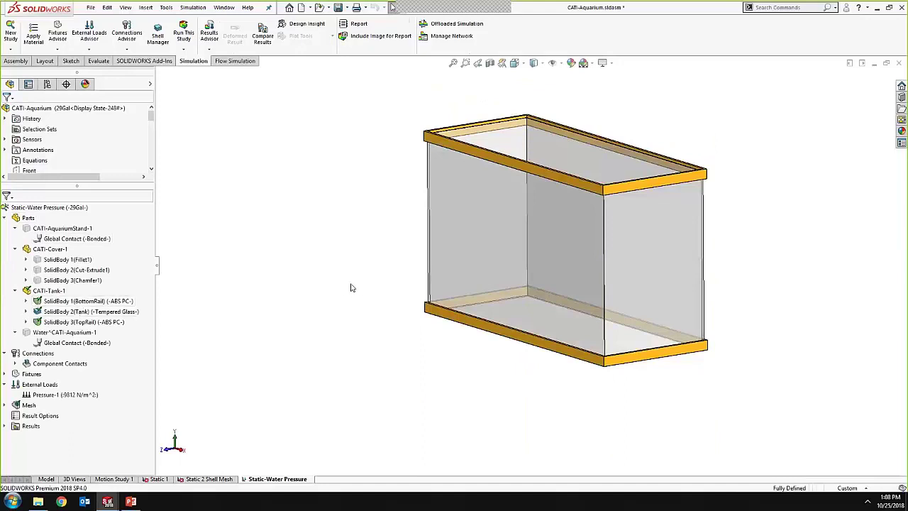
pyautogui.click(88, 301)
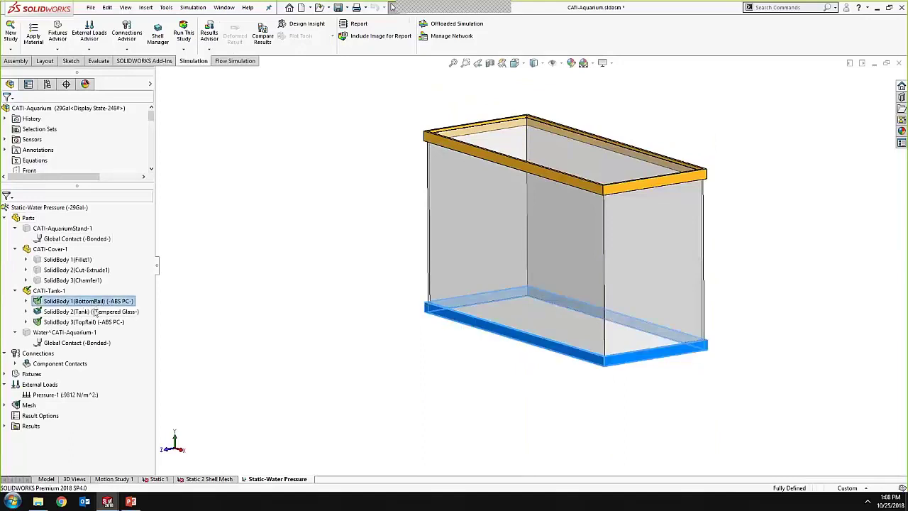
pyautogui.keyDown('ctrl'); pyautogui.click(87, 323); pyautogui.keyUp('ctrl')
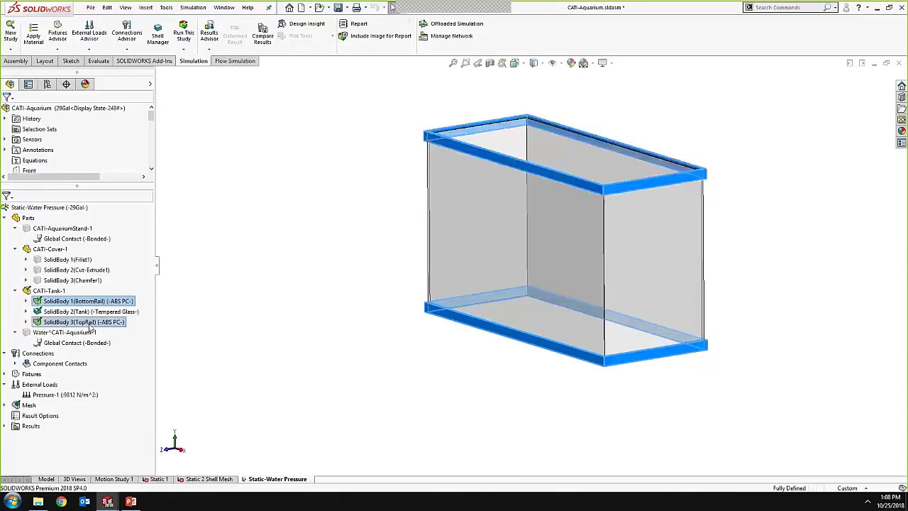
pyautogui.click(354, 371)
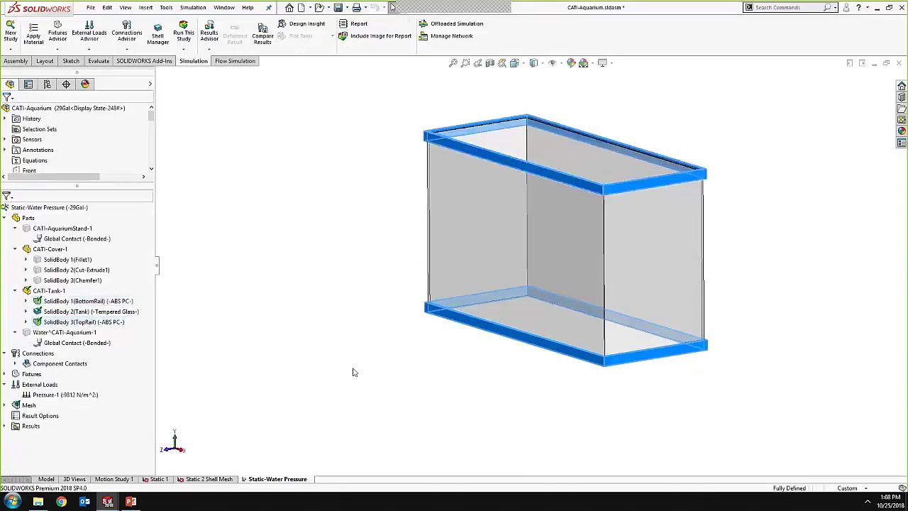
pyautogui.click(136, 312)
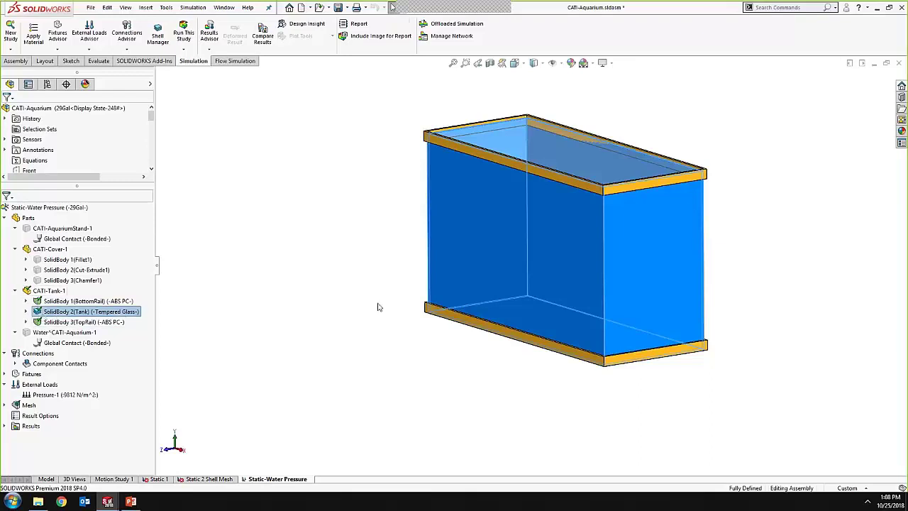
pyautogui.click(304, 313)
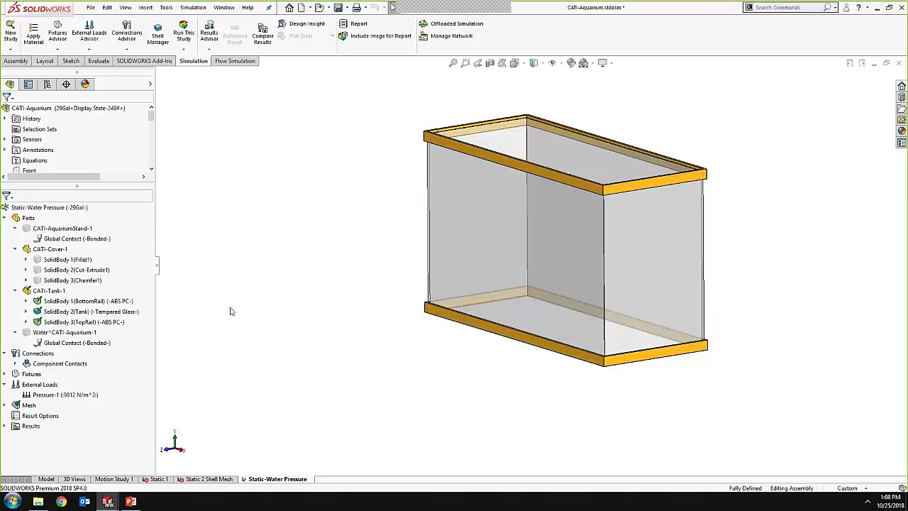
# - Expand the study's component contacts and highlight the global bonded contact to check what it covers
pyautogui.click(15, 364)
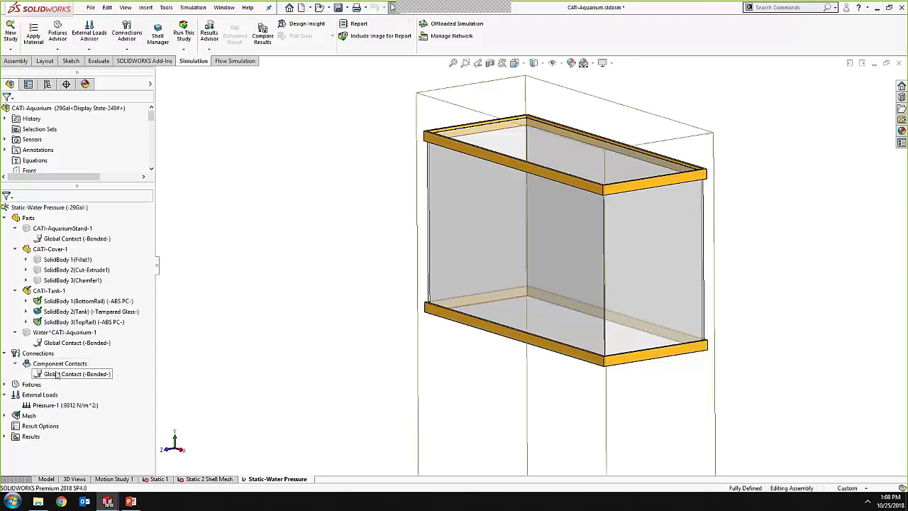
pyautogui.click(57, 375)
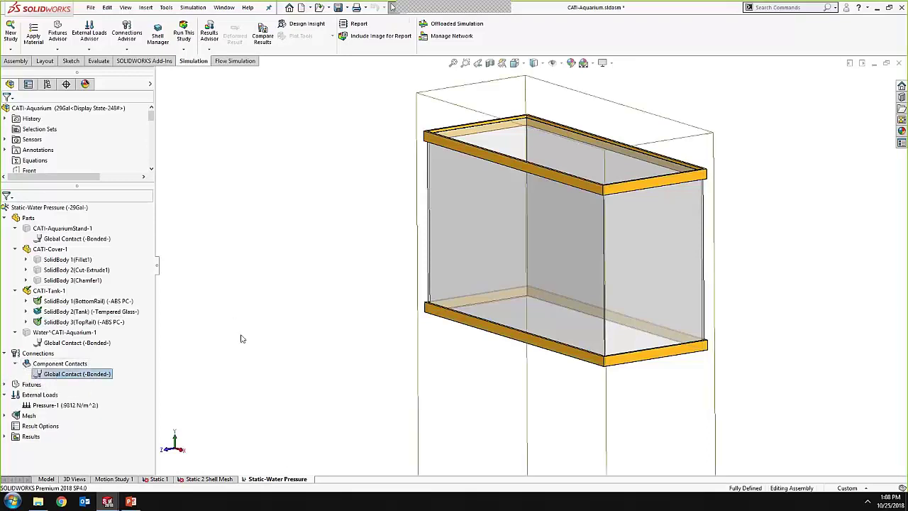
pyautogui.click(241, 339)
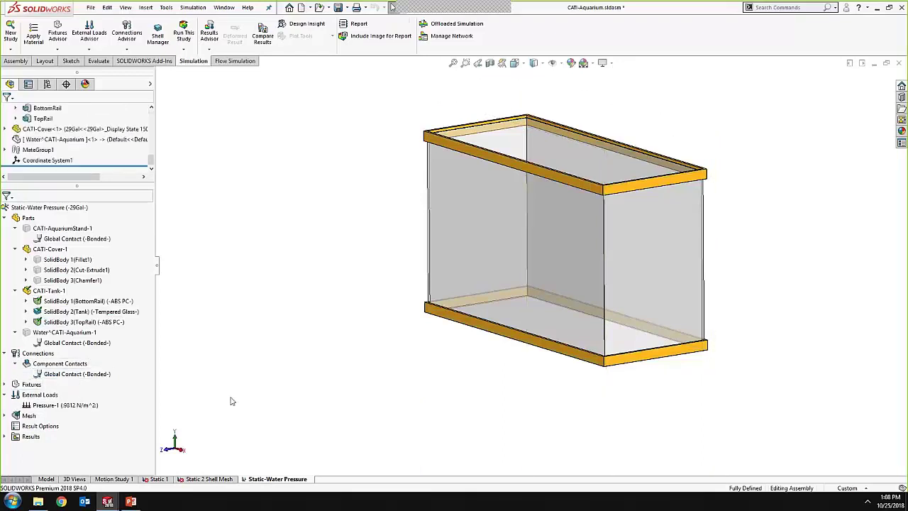
# - Expand the study's fixtures and highlight the faces and vertex used by On Flat Faces-1 and Fixed-1
pyautogui.click(5, 385)
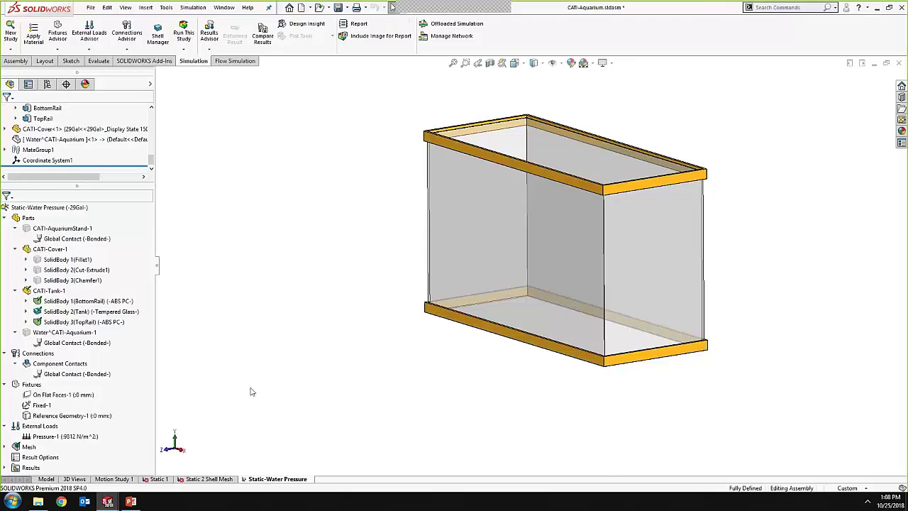
pyautogui.scroll(-1, 617, 206)
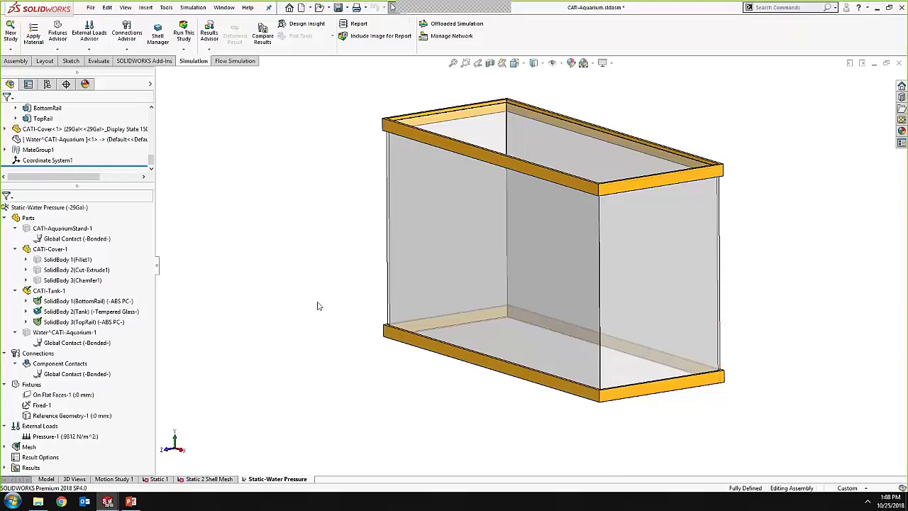
pyautogui.click(57, 395)
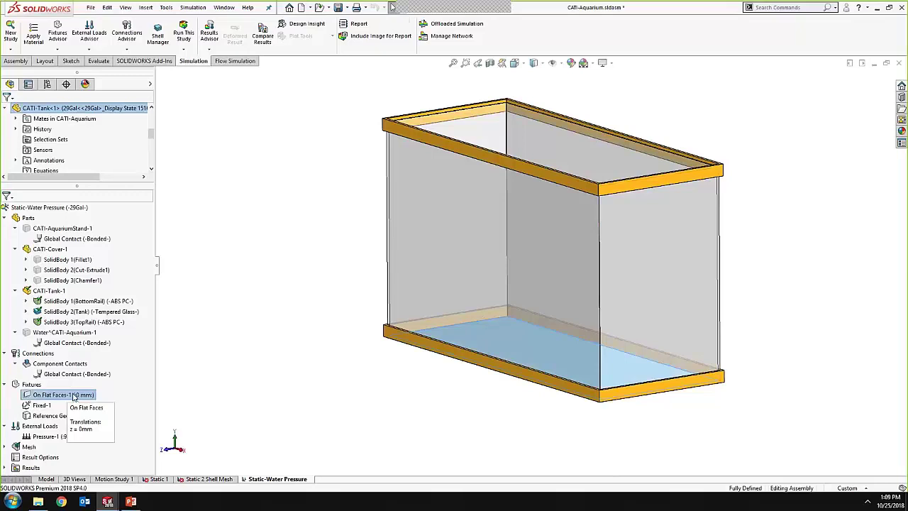
pyautogui.click(41, 405)
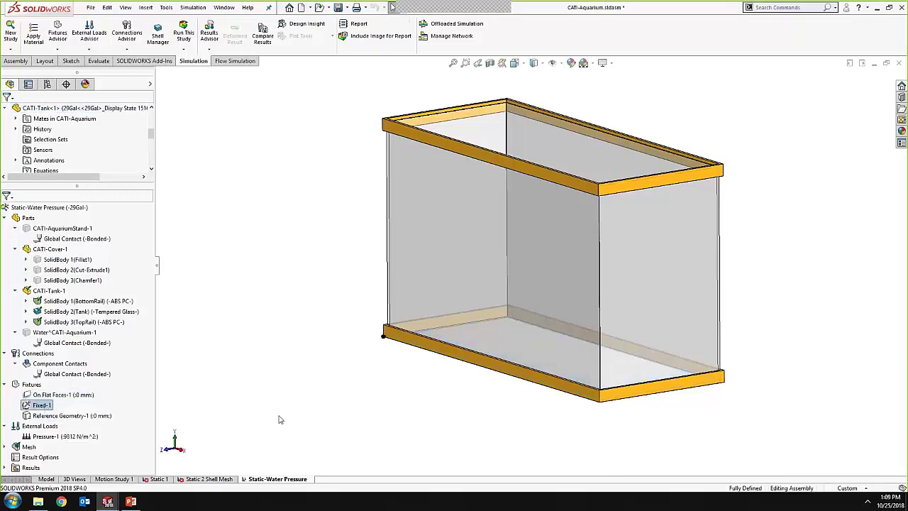
pyautogui.rightClick(35, 406)
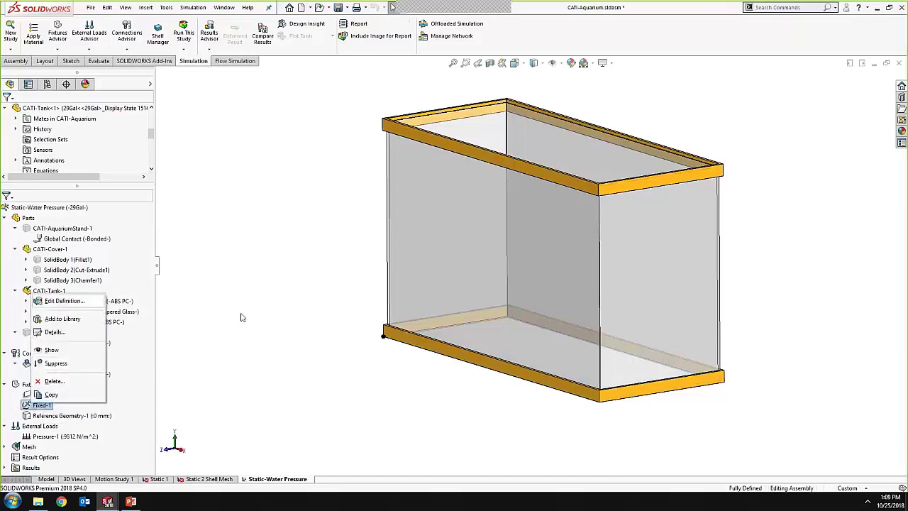
pyautogui.click(282, 375)
pyautogui.click(281, 375)
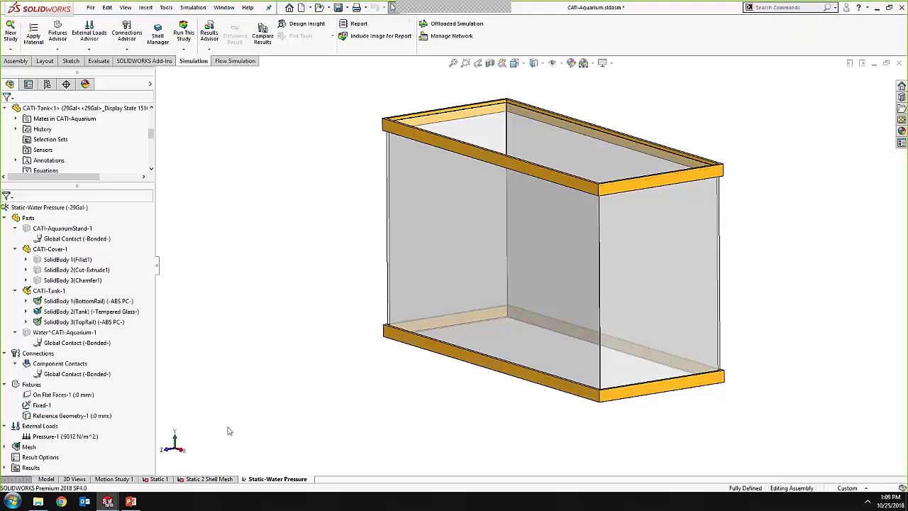
# - Open the Reference Geometry-1 fixture definition, review its vertex, reference face and translation settings, and close it
pyautogui.click(64, 418)
pyautogui.rightClick(64, 418)
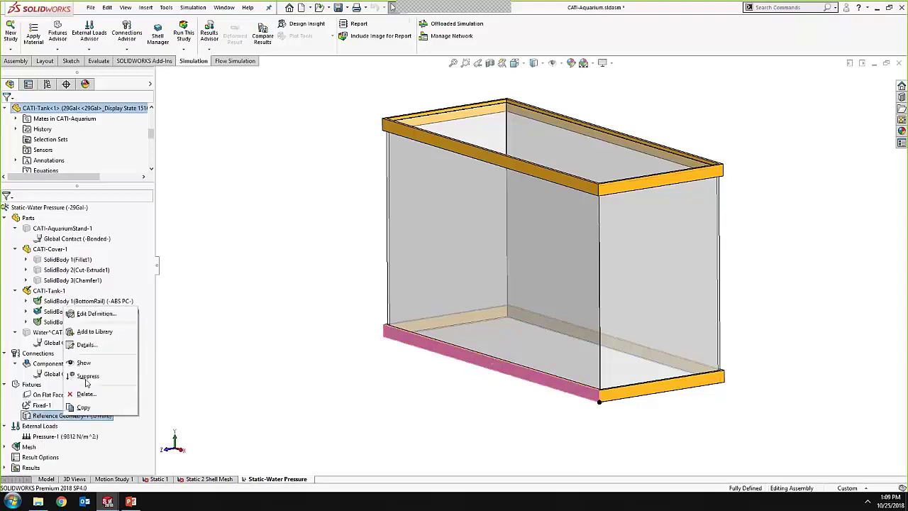
pyautogui.click(106, 320)
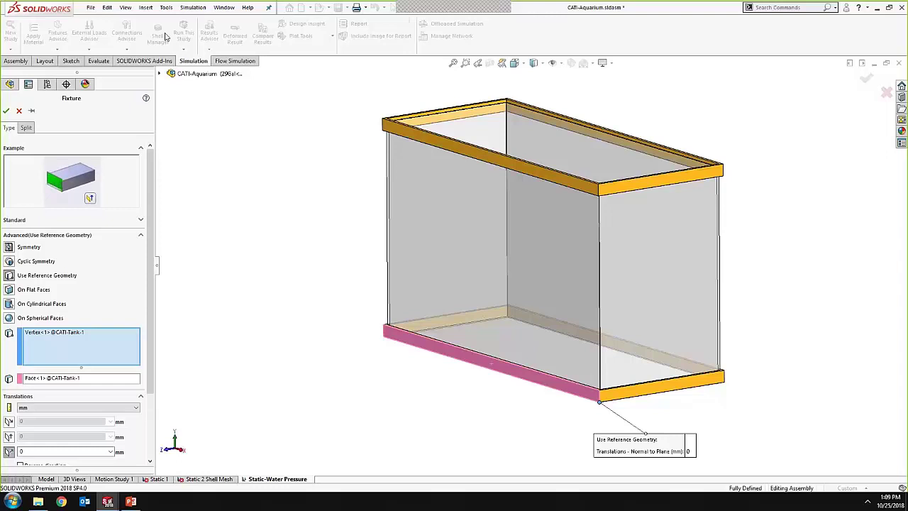
pyautogui.press('Return')
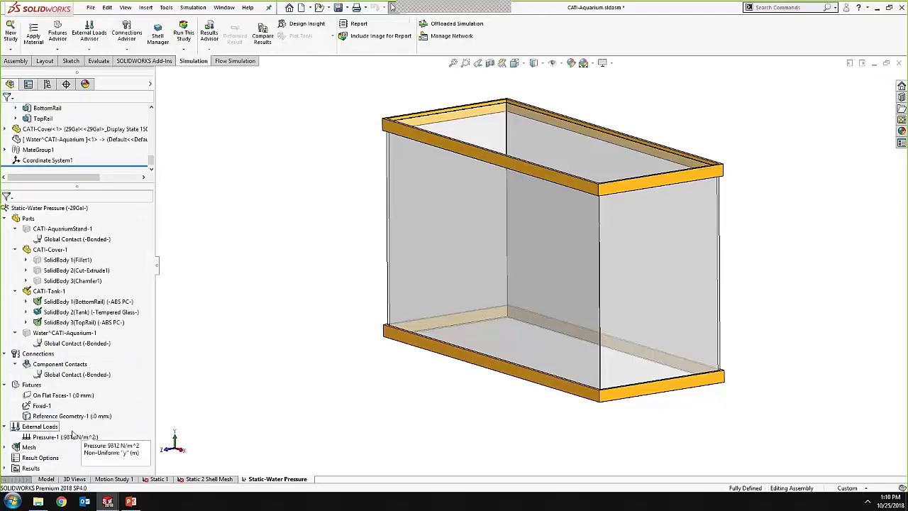
# - Open the Pressure-1 load definition, review its nonuniform distribution equation, and cancel out of both dialogs
pyautogui.rightClick(74, 440)
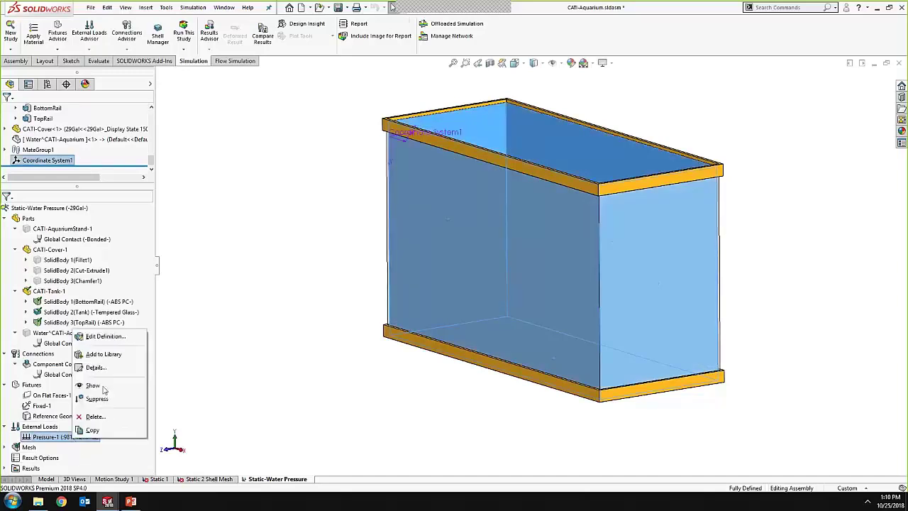
pyautogui.click(105, 337)
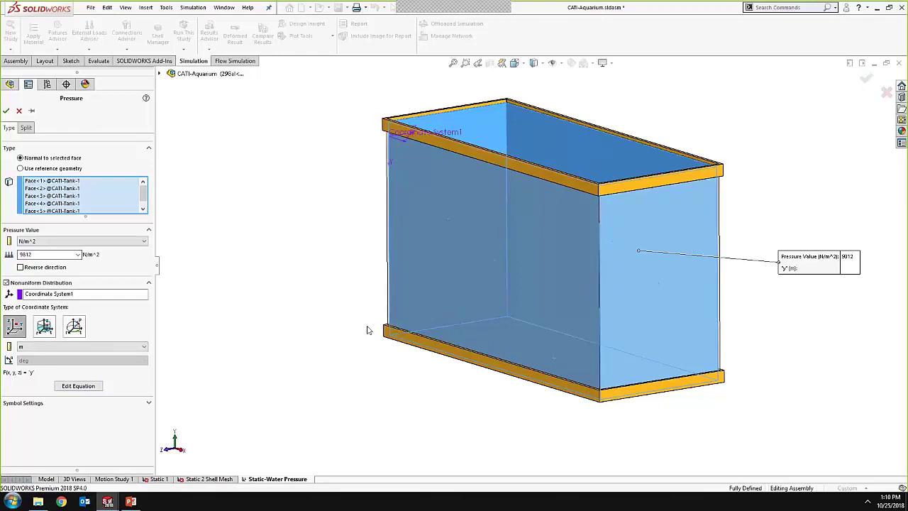
pyautogui.click(82, 390)
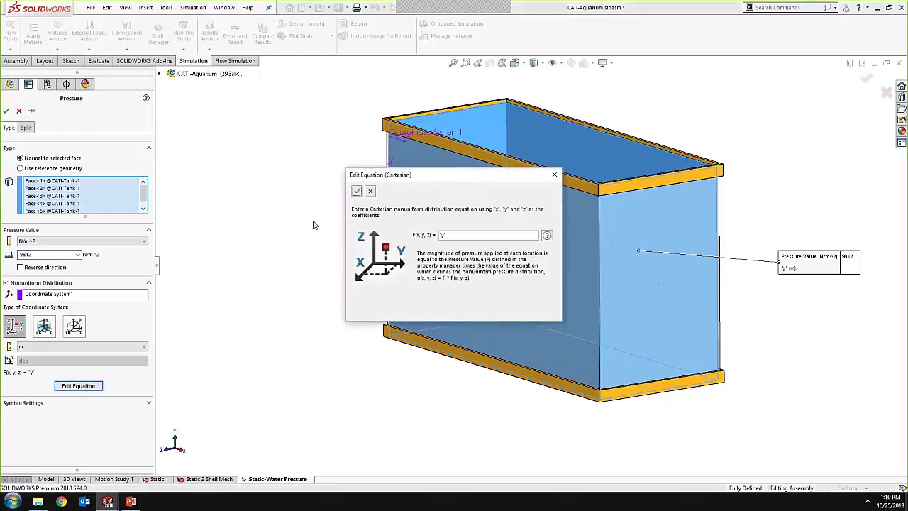
pyautogui.moveTo(425, 175); pyautogui.dragTo(319, 201)
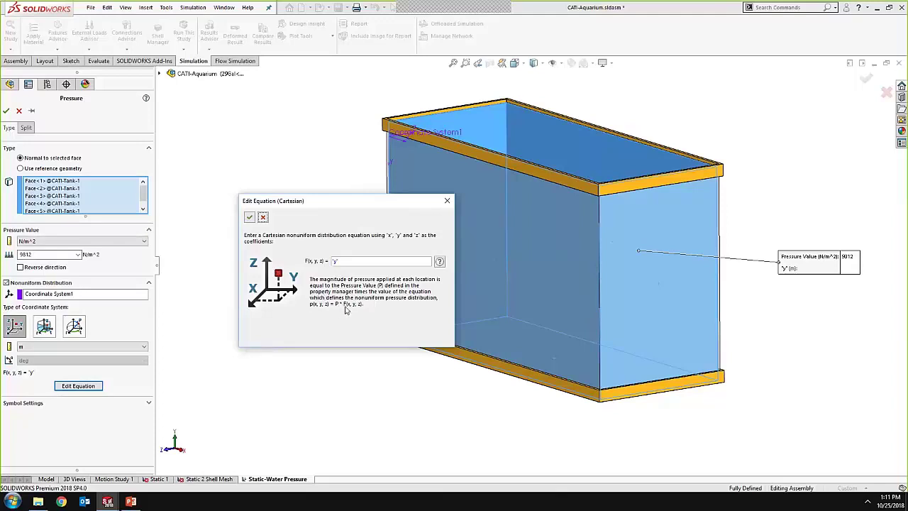
pyautogui.click(263, 218)
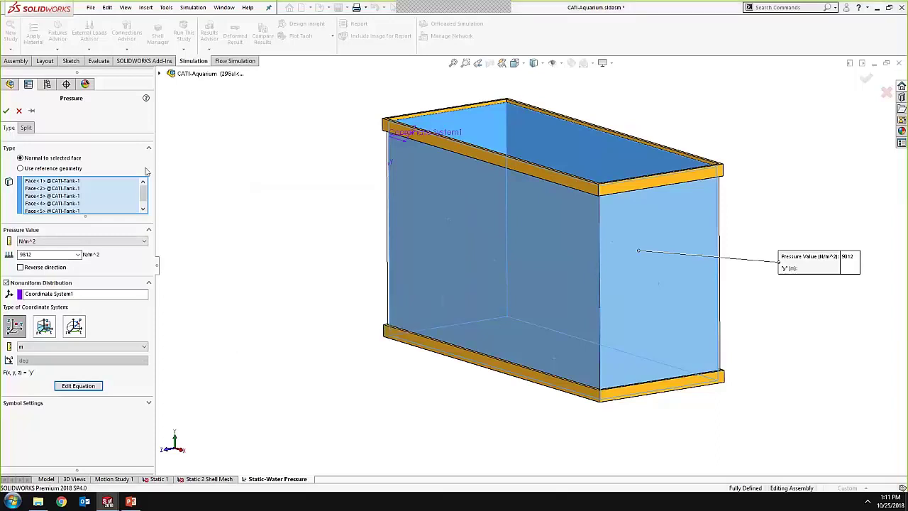
pyautogui.click(18, 111)
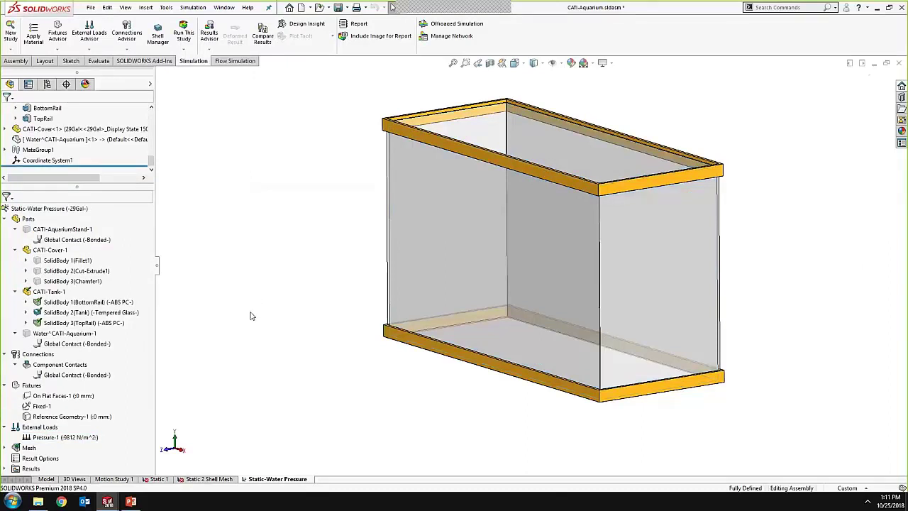
# - Expand the study results and display the resultant displacement plot followed by the first principal stress plot
pyautogui.click(5, 468)
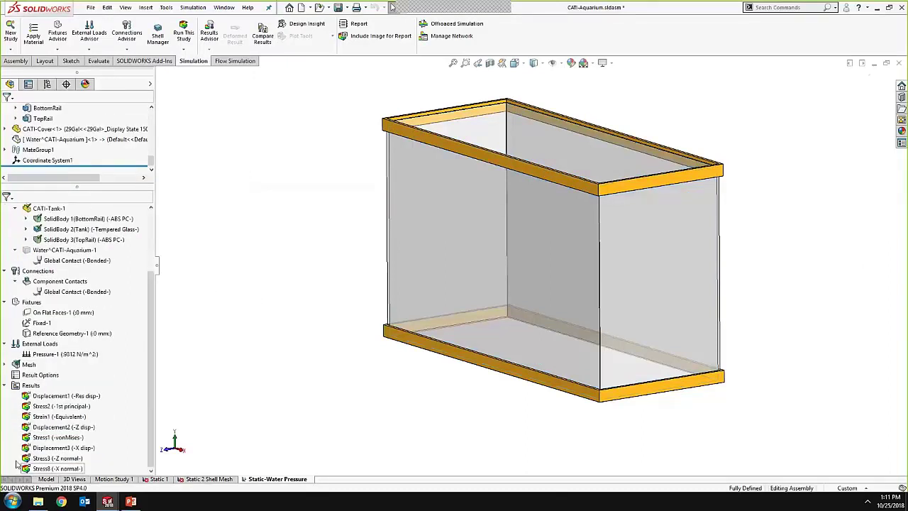
pyautogui.doubleClick(51, 396)
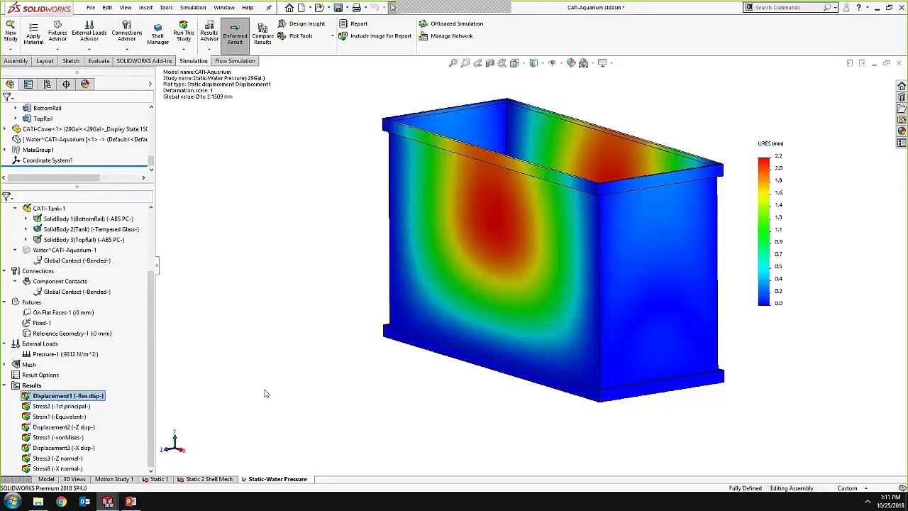
pyautogui.doubleClick(63, 406)
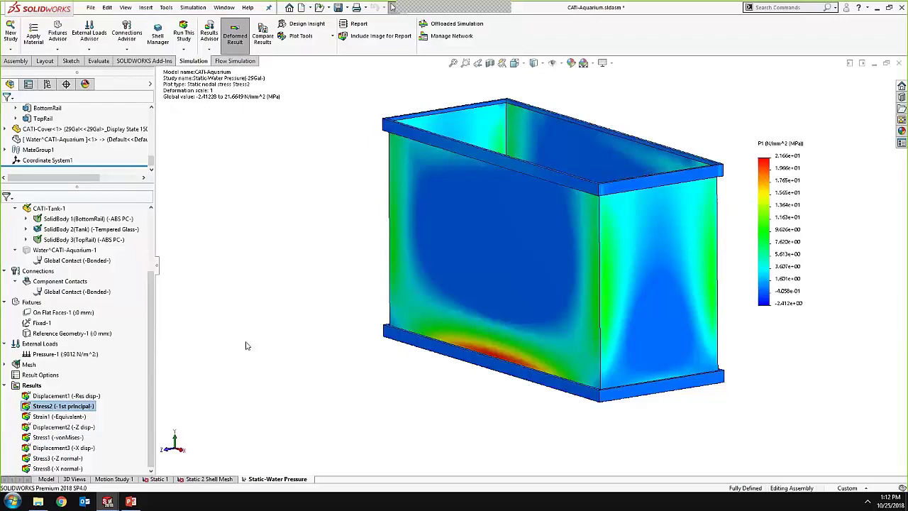
# - Open the tank body's Tempered Glass material, show its properties in SI - N/mm^2 (MPa), and close it without saving the library changes
pyautogui.rightClick(97, 231)
pyautogui.click(180, 303)
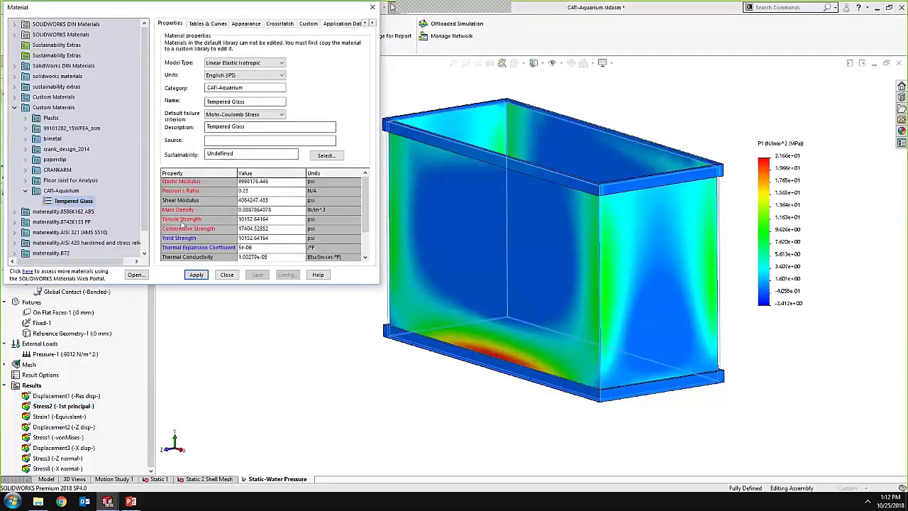
pyautogui.click(246, 76)
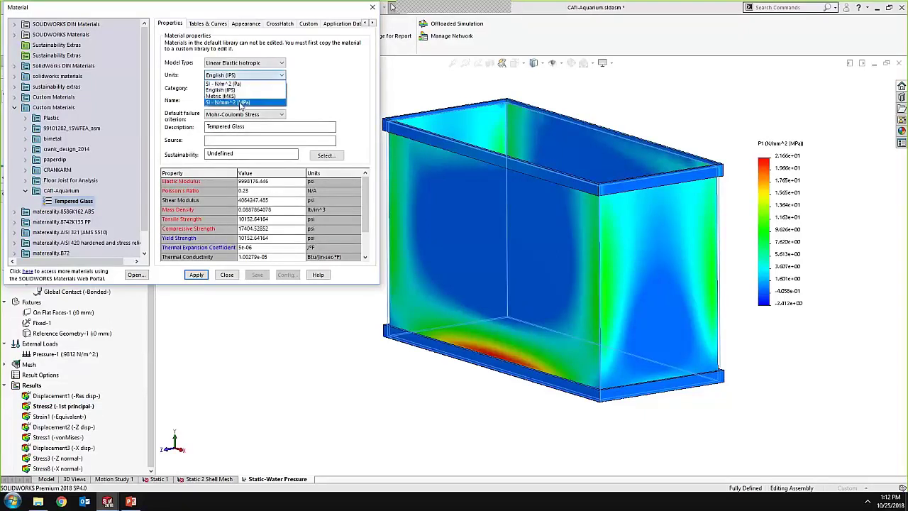
pyautogui.click(242, 104)
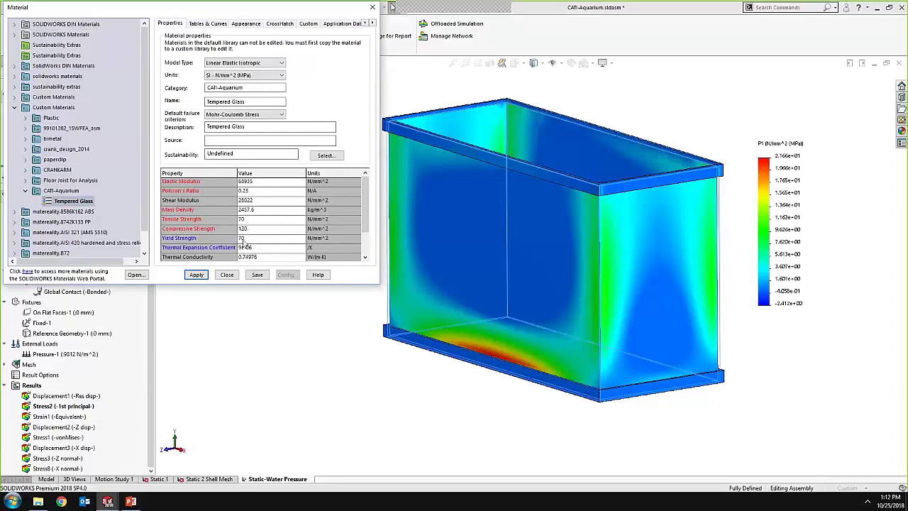
pyautogui.click(227, 276)
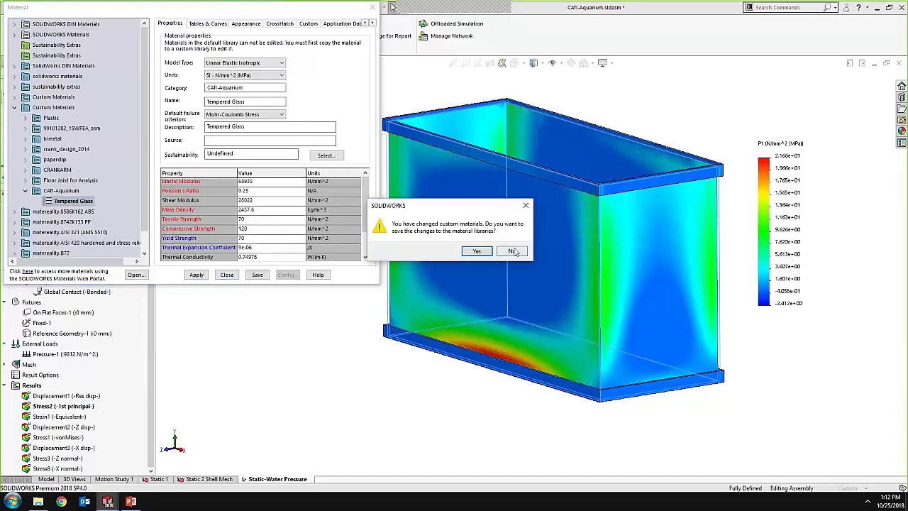
pyautogui.click(513, 251)
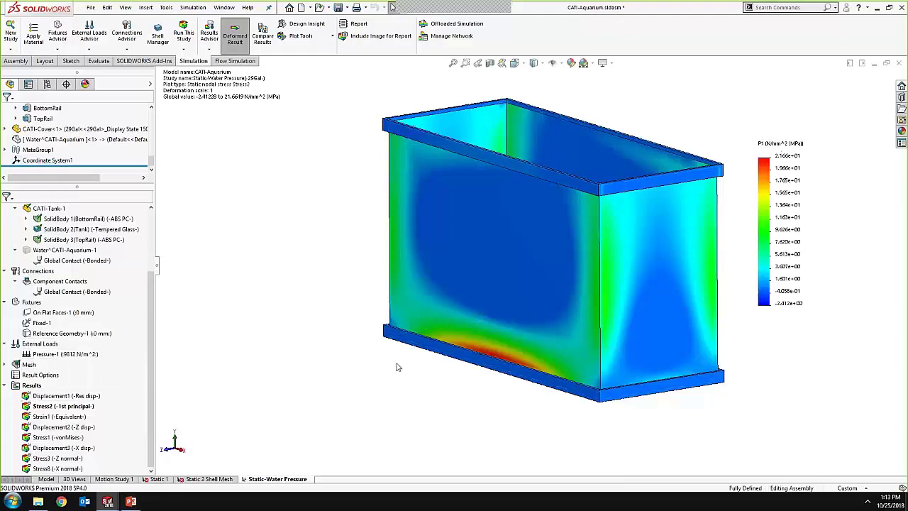
pyautogui.hotkey('alt', 'Tab')
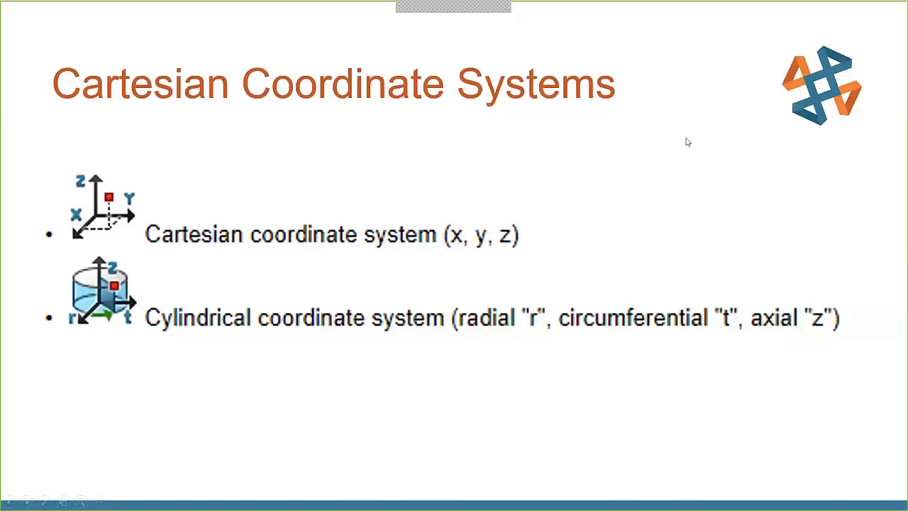
pyautogui.click(687, 164)
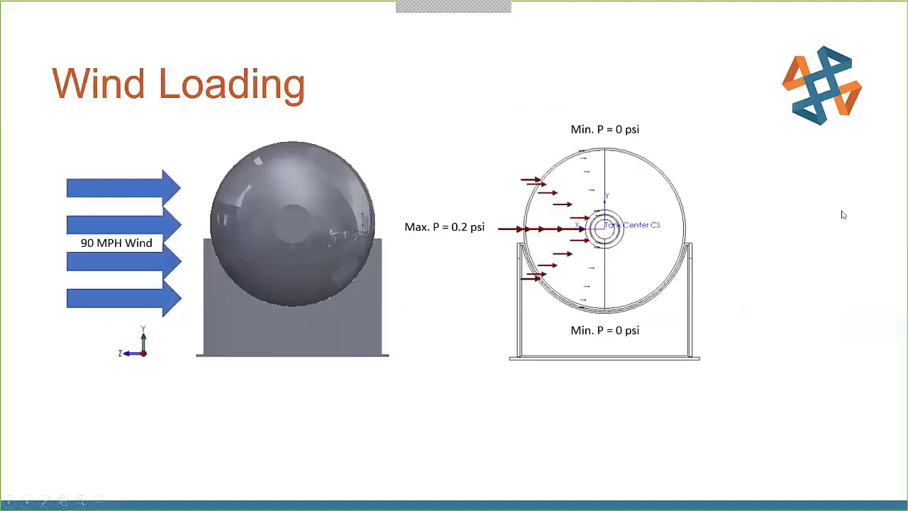
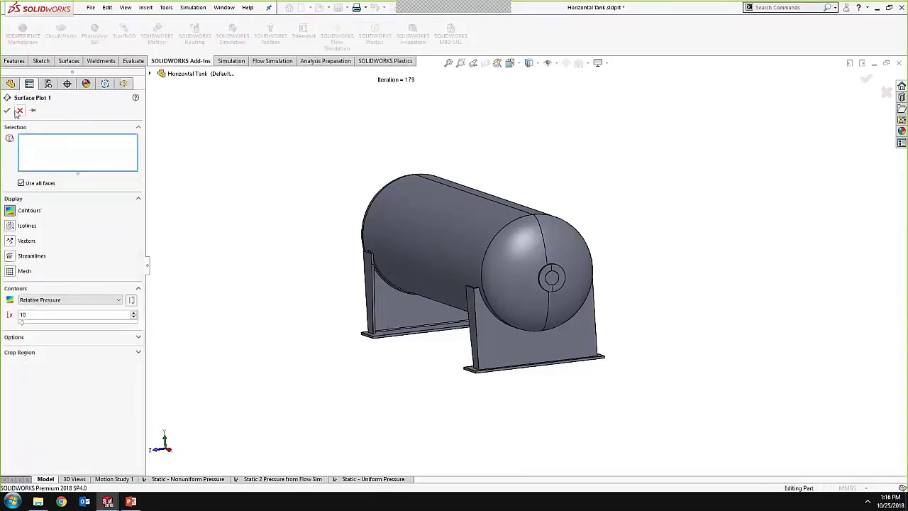
# - Cancel the Surface Plot 1 definition and show its relative pressure contours on the horizontal tank
pyautogui.click(19, 110)
pyautogui.rightClick(71, 319)
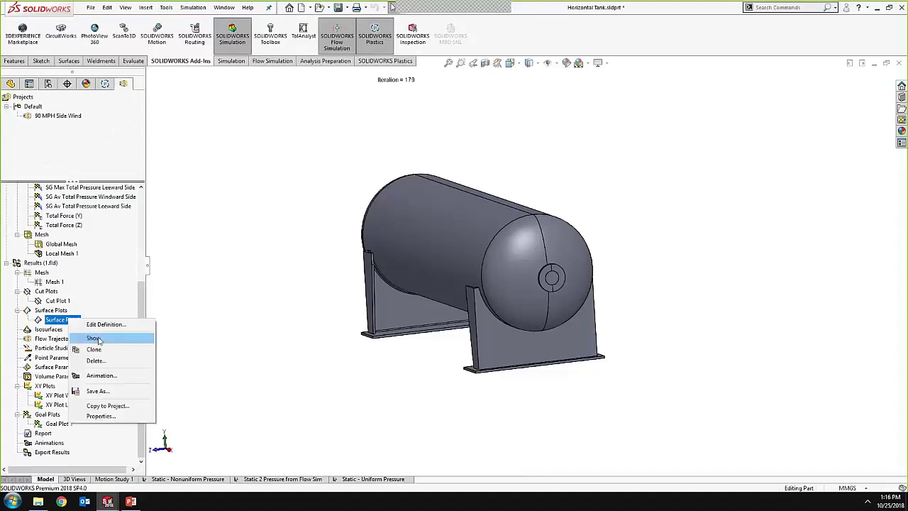
pyautogui.click(94, 339)
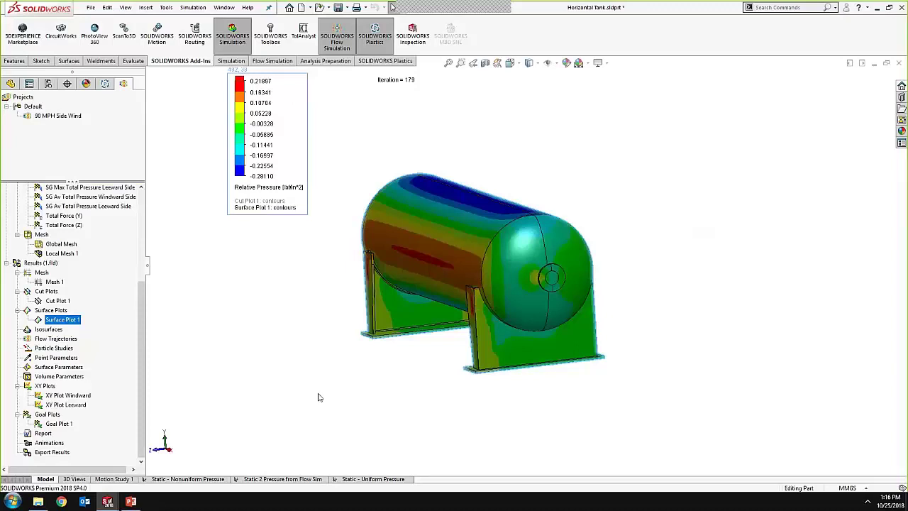
pyautogui.moveTo(356, 397)
pyautogui.mouseDown(button='middle')
pyautogui.moveTo(377, 388)
pyautogui.moveTo(354, 388)
pyautogui.mouseUp(button='middle')
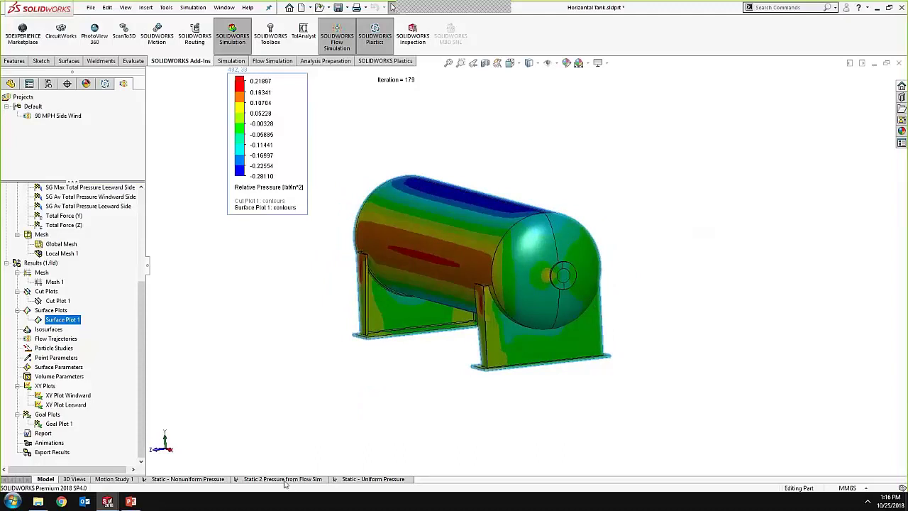
# - Activate the Static 2 Pressure from Flow Sim study and hide Surface Plot 1 to inspect the imported fluid loads
pyautogui.click(207, 479)
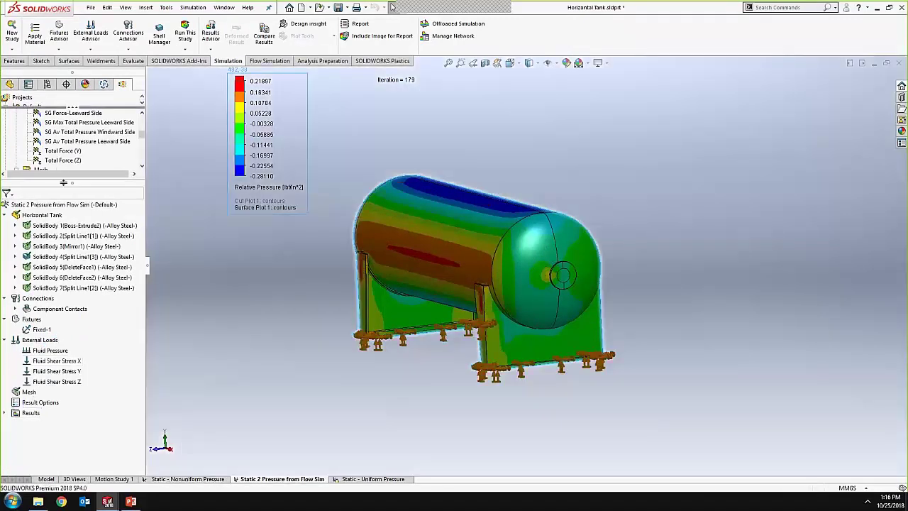
pyautogui.moveTo(64, 184); pyautogui.dragTo(54, 237)
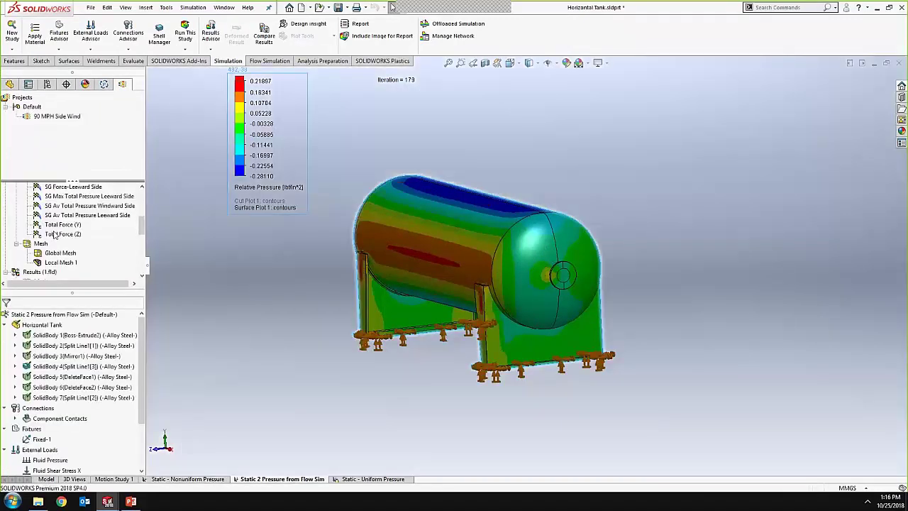
pyautogui.scroll(-2, 69, 260)
pyautogui.rightClick(47, 271)
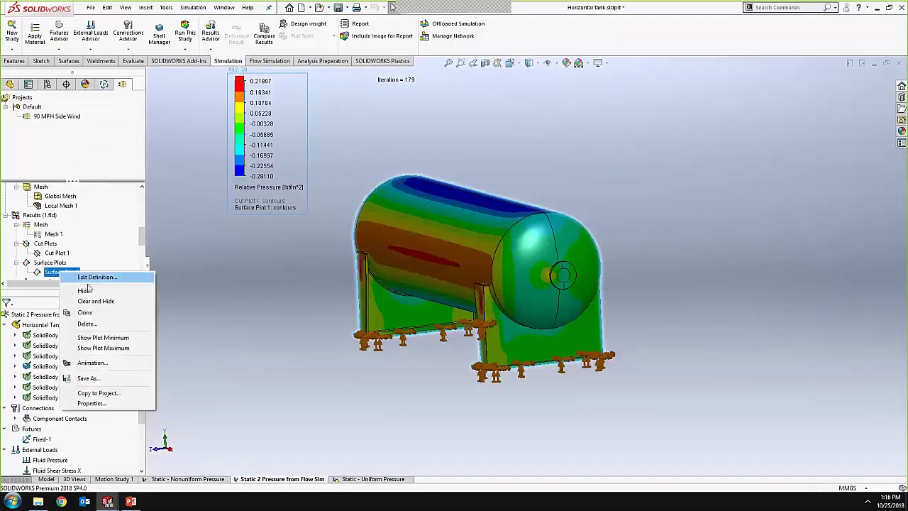
pyautogui.click(84, 291)
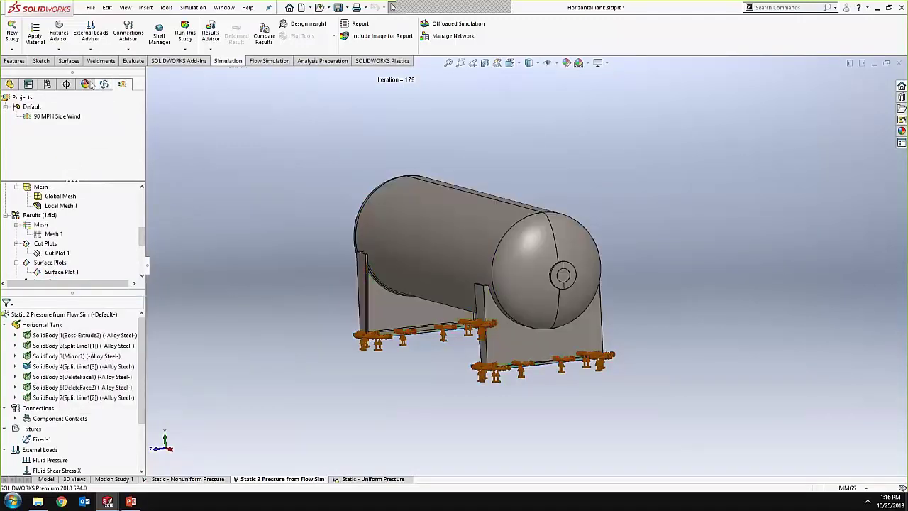
pyautogui.moveTo(98, 182); pyautogui.dragTo(127, 143)
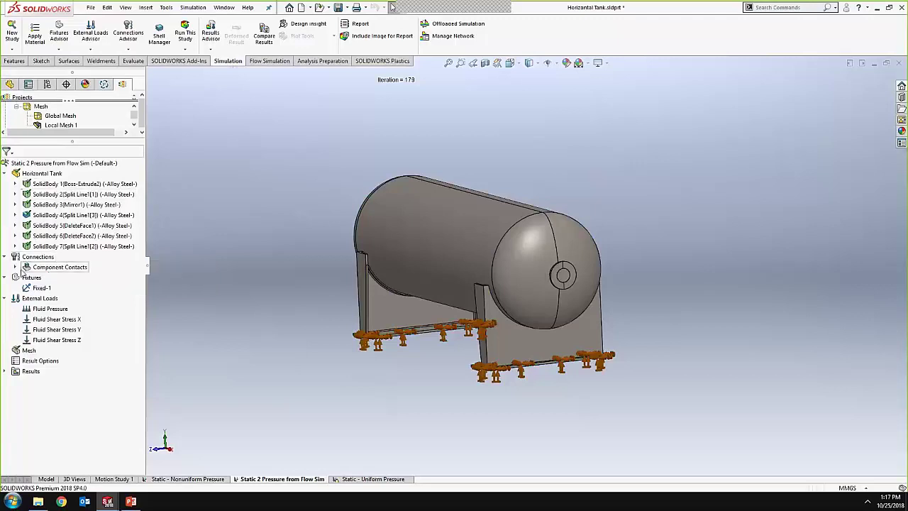
# - Activate the Static - Nonuniform Pressure study and select its Fixed-1 fixture
pyautogui.click(196, 480)
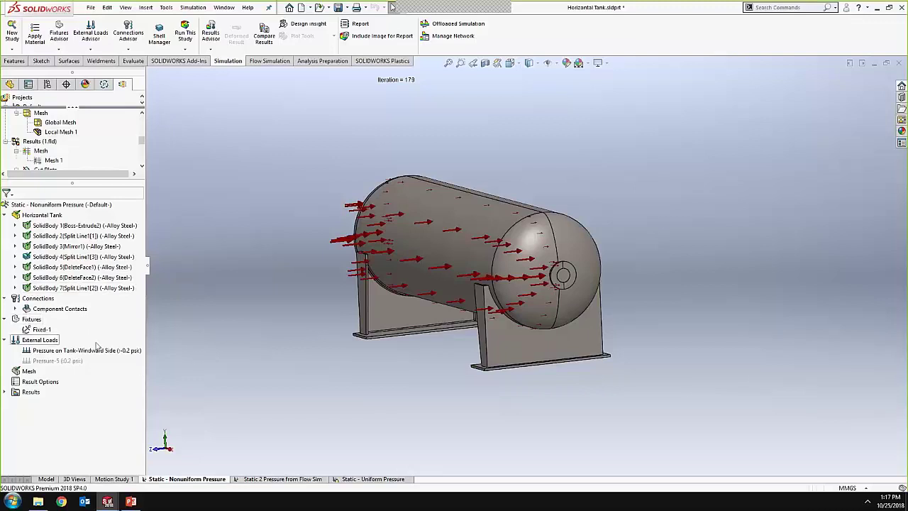
pyautogui.click(41, 329)
pyautogui.moveTo(252, 365); pyautogui.dragTo(247, 378, button='middle')
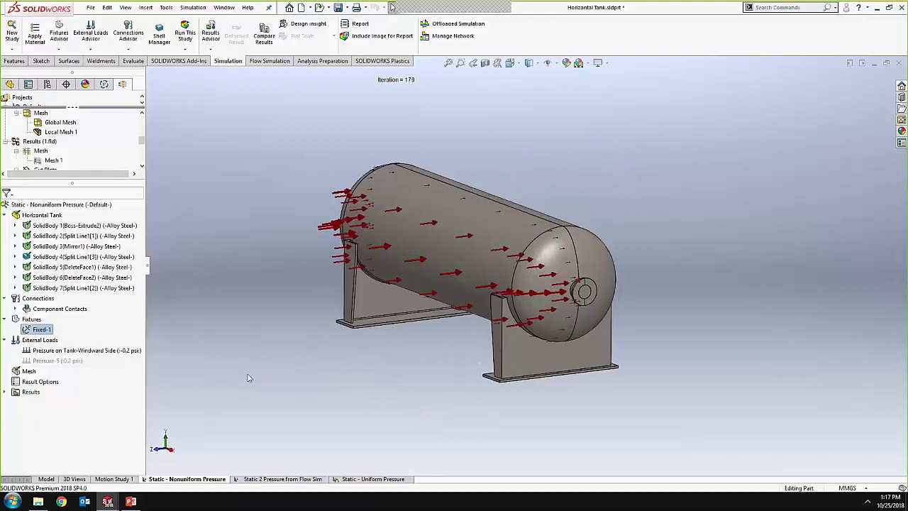
# - Open the Pressure on Tank-Windward Side definition, review its cylindrical nonuniform distribution equation, and close both dialogs without changes
pyautogui.rightClick(119, 351)
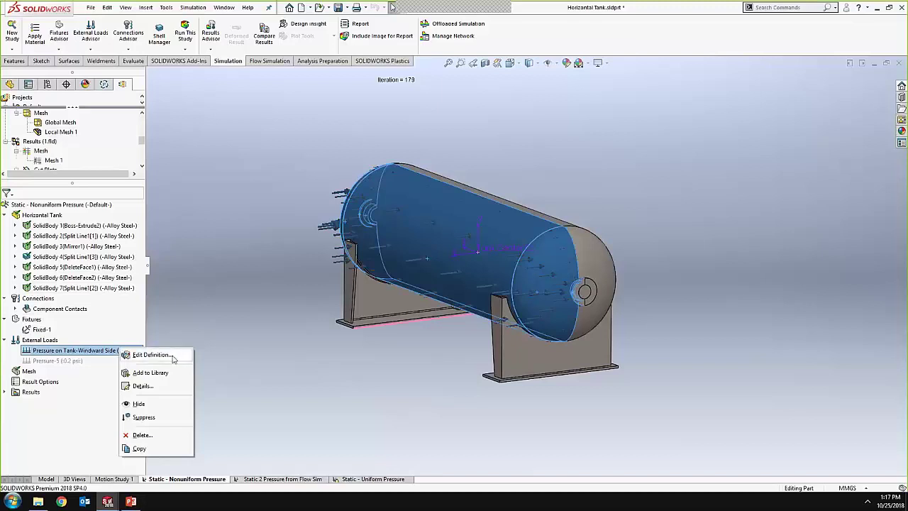
pyautogui.click(152, 355)
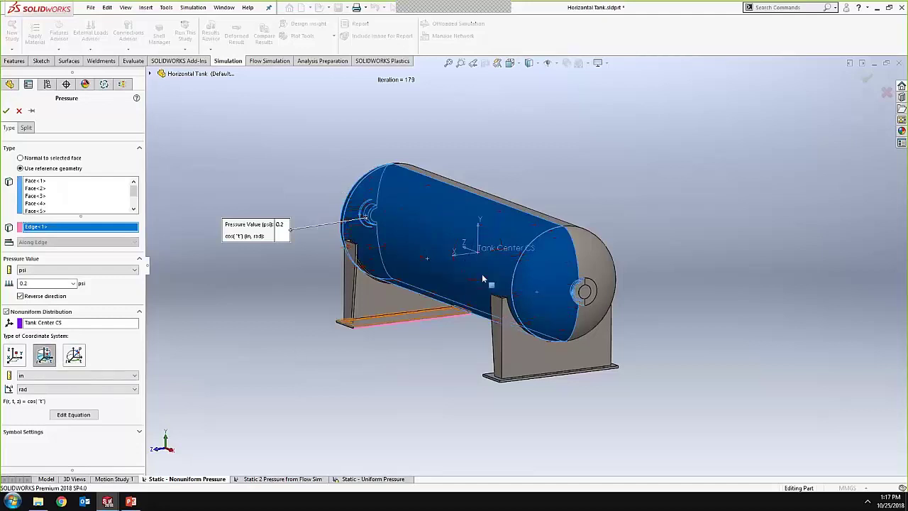
pyautogui.moveTo(430, 379); pyautogui.dragTo(435, 398, button='middle')
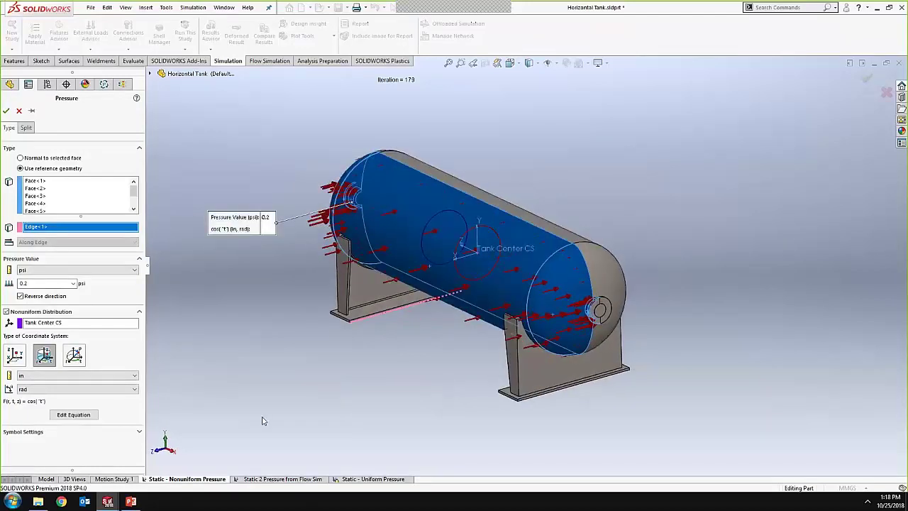
pyautogui.click(74, 415)
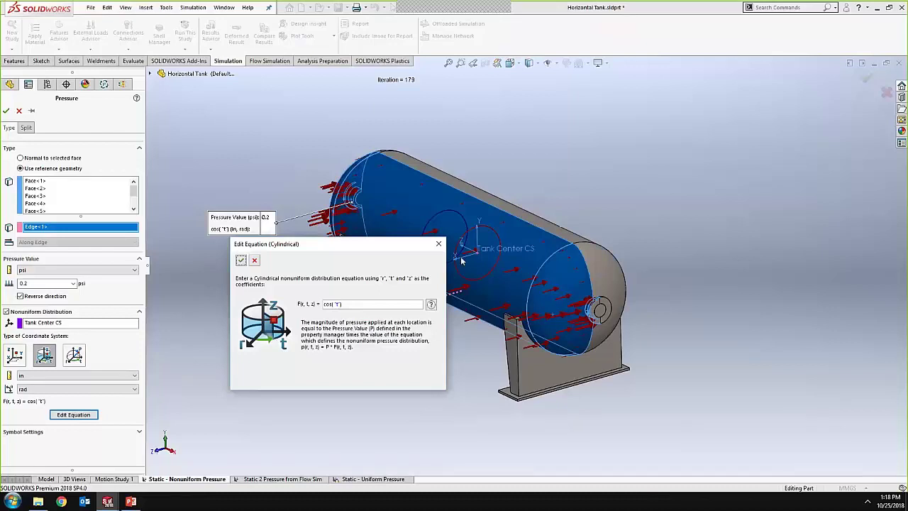
pyautogui.click(439, 245)
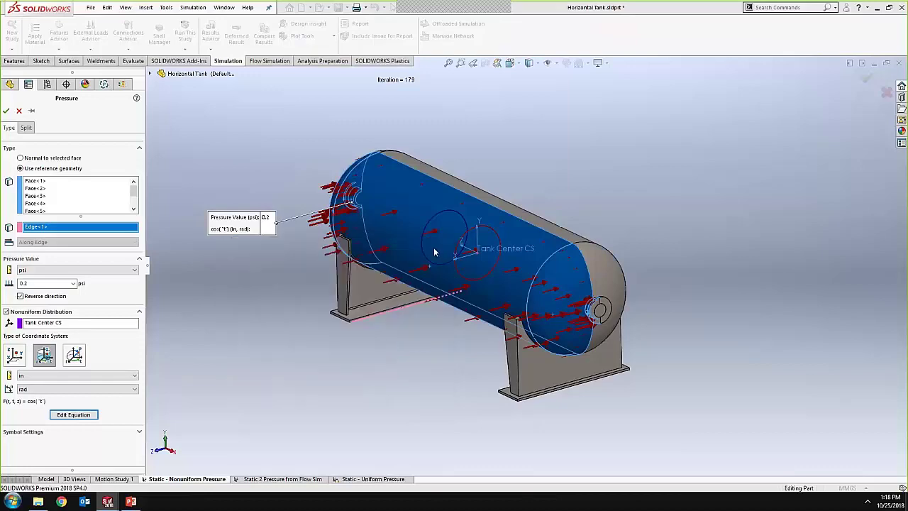
pyautogui.click(20, 111)
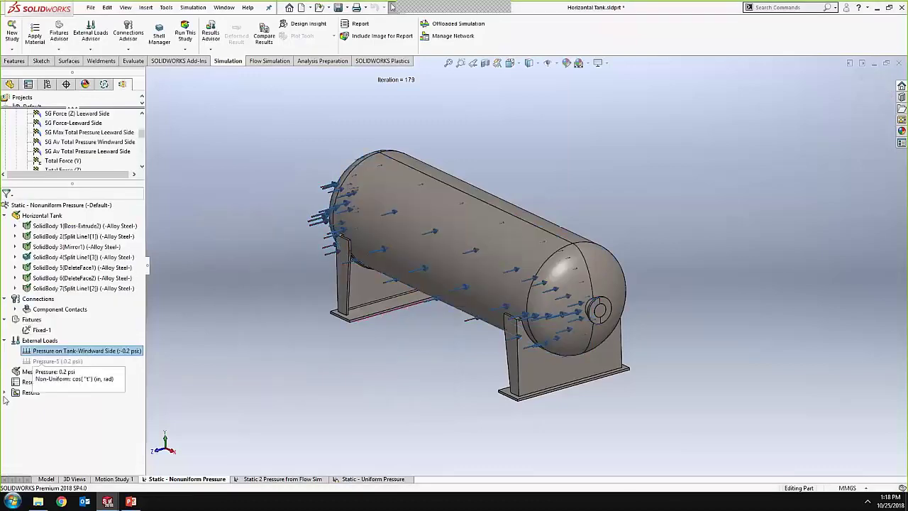
# - Display the nonuniform pressure study's resultant displacement plot followed by its von Mises stress plot
pyautogui.doubleClick(36, 413)
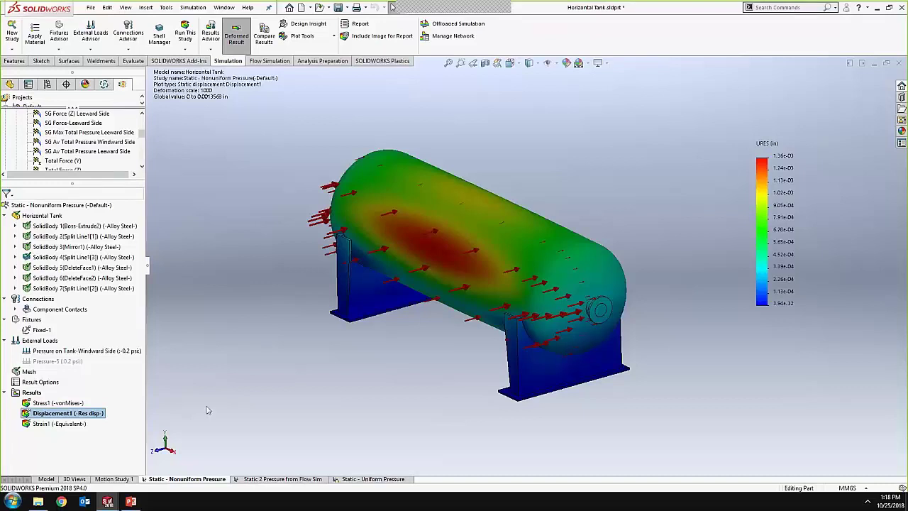
pyautogui.click(71, 402)
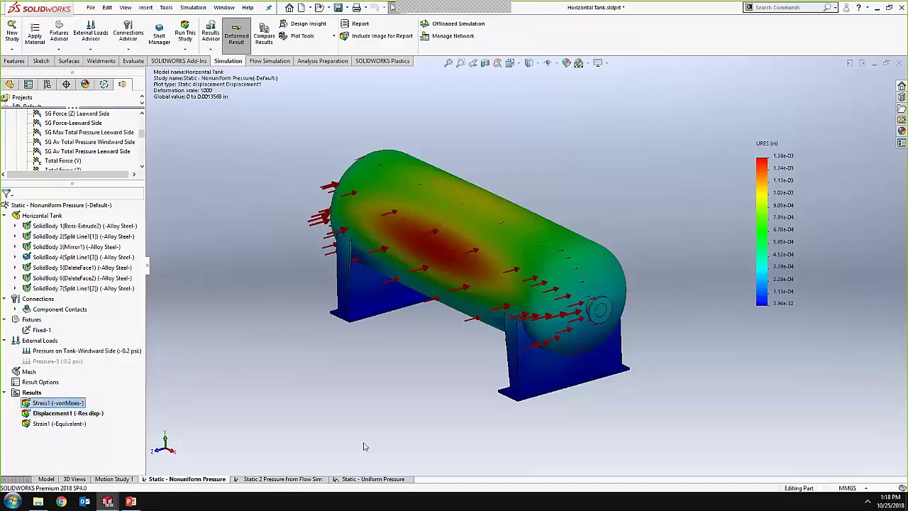
pyautogui.moveTo(466, 321); pyautogui.dragTo(381, 369, button='middle')
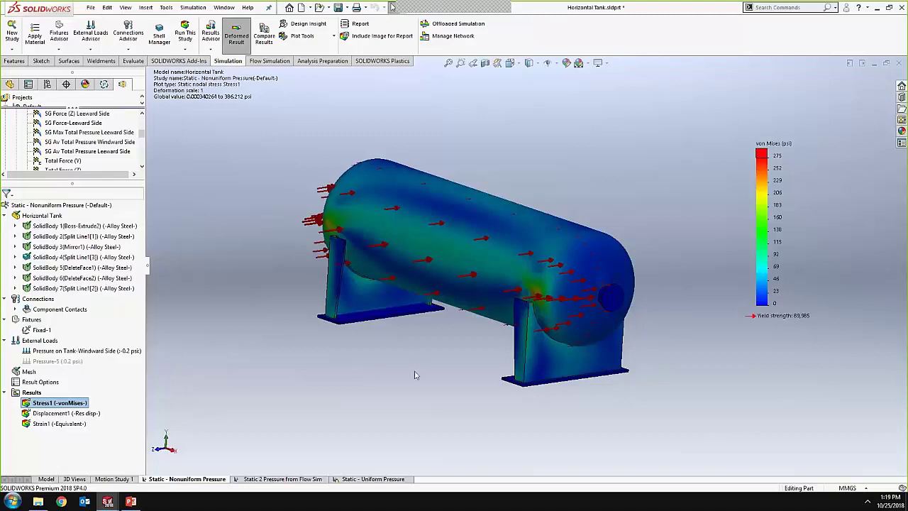
# - Close the Horizontal Tank part without saving its changes
pyautogui.click(900, 64)
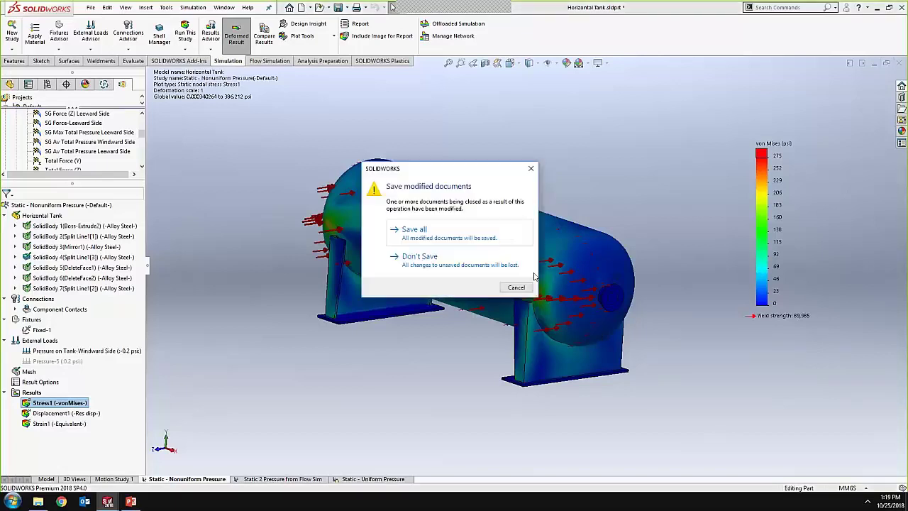
pyautogui.click(466, 267)
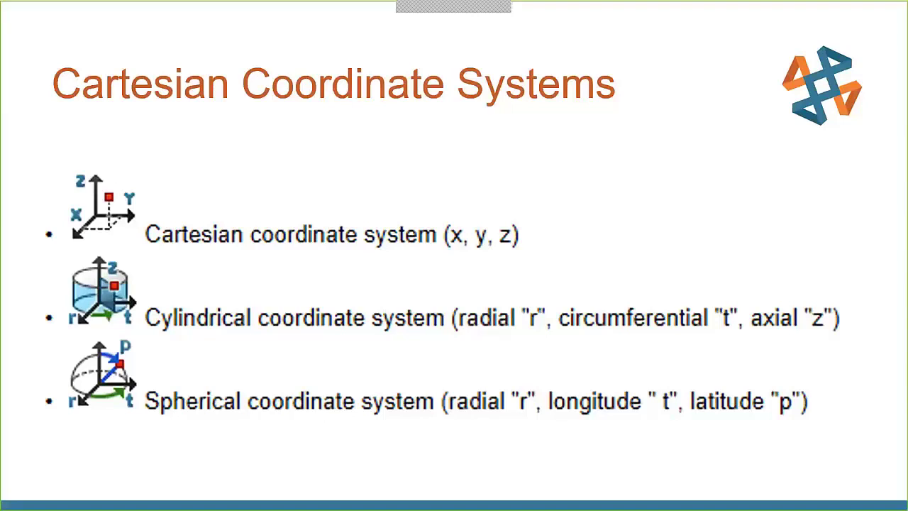
pyautogui.press('Right')
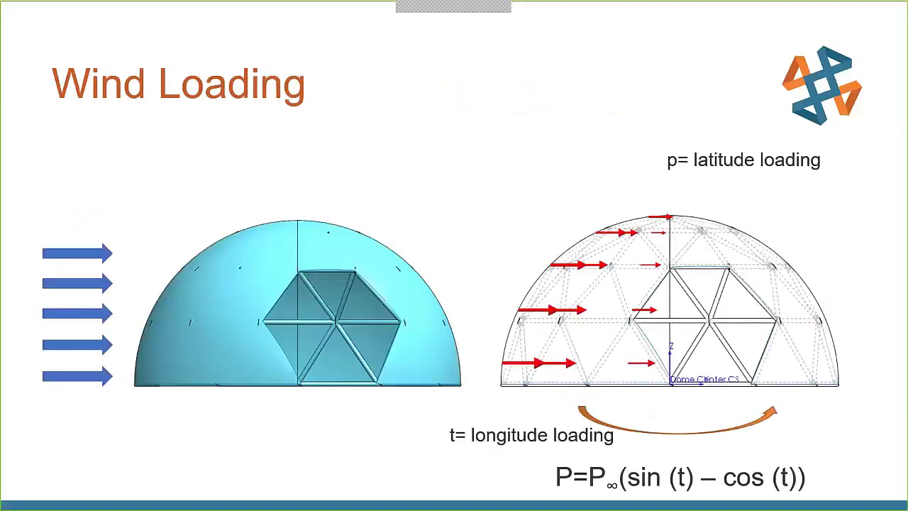
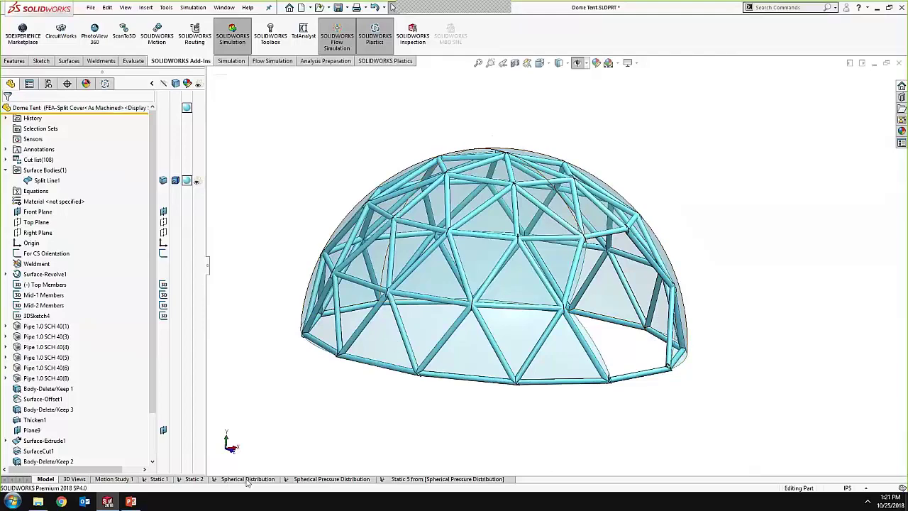
# - Activate the dome tent's Spherical Pressure Distribution study and examine its bodies, connections, fixtures and external loads
pyautogui.click(315, 481)
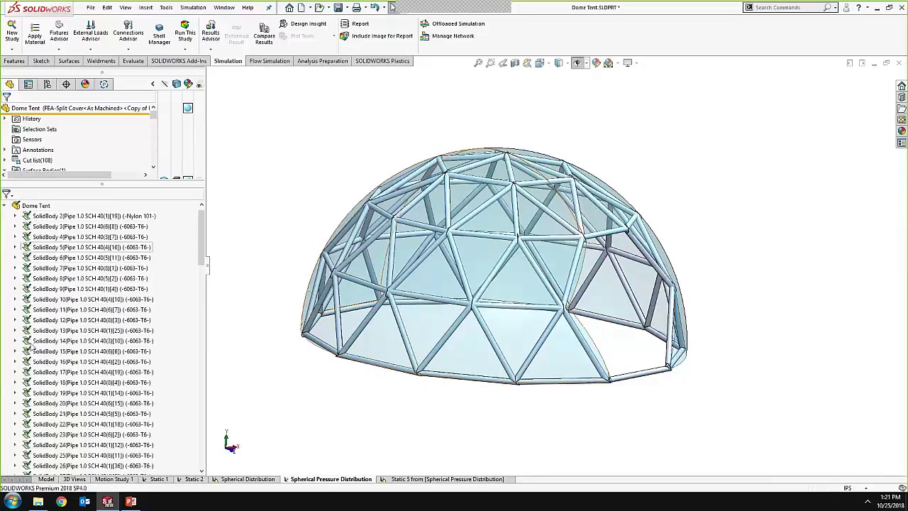
pyautogui.scroll(-8, 110, 270)
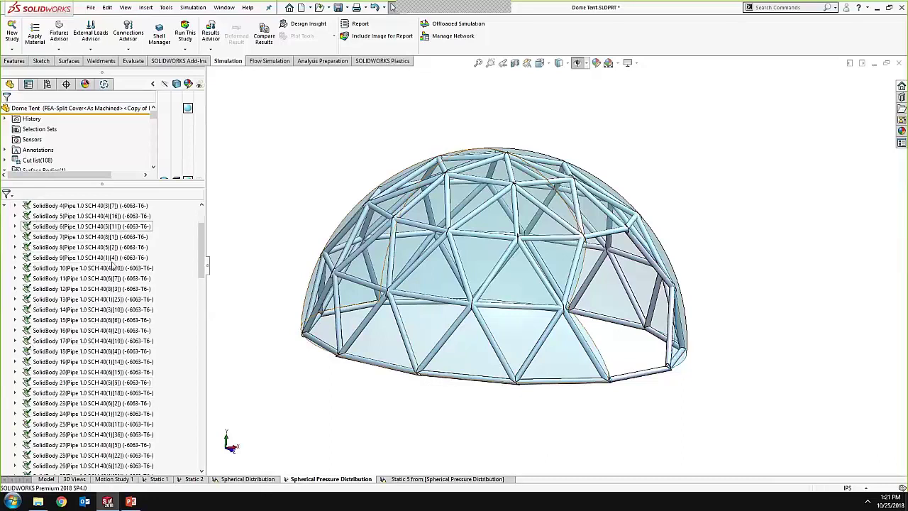
pyautogui.scroll(-15, 110, 270)
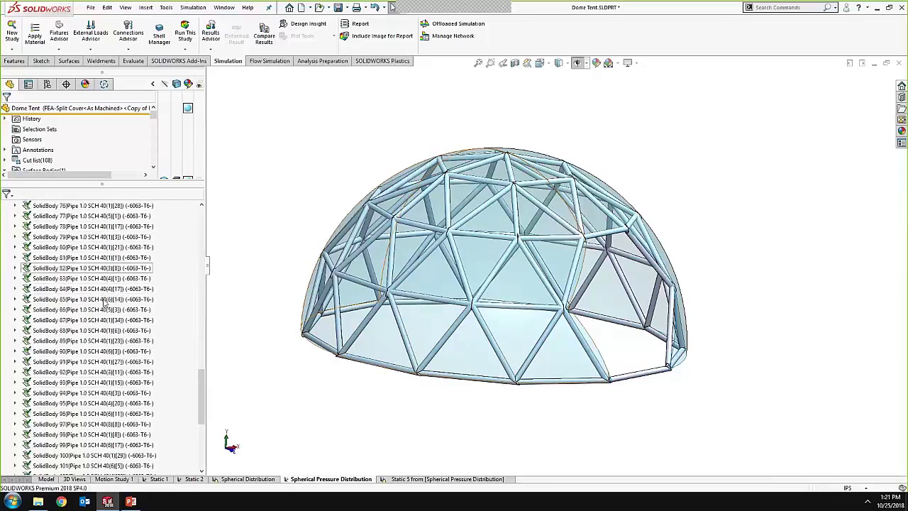
pyautogui.scroll(-3, 103, 310)
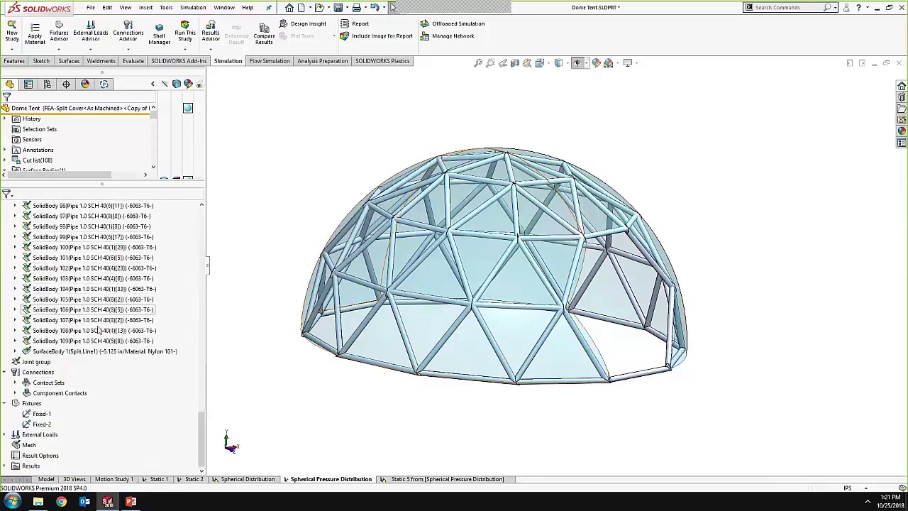
# - Highlight the dome tent's nylon cover surface body, examine it around the door opening, and clear the selection
pyautogui.click(64, 353)
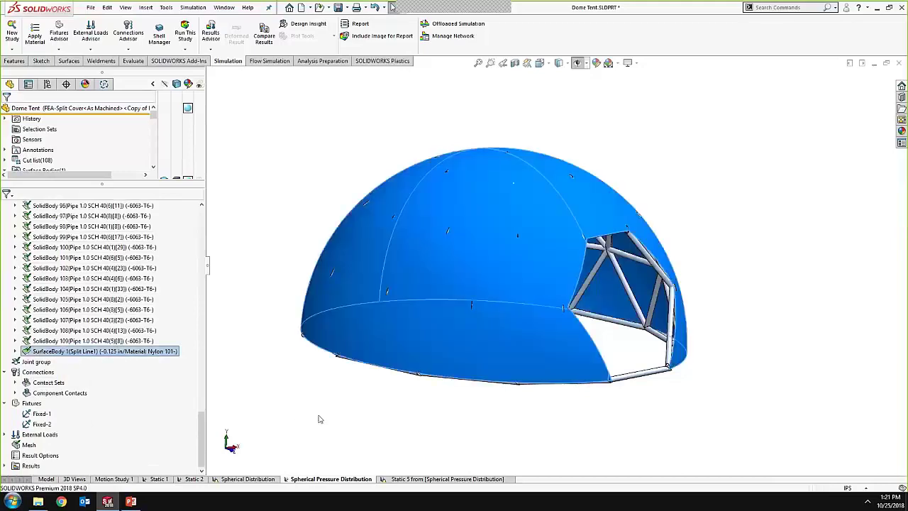
pyautogui.moveTo(319, 420); pyautogui.dragTo(299, 293, button='middle')
pyautogui.scroll(-2, 359, 270)
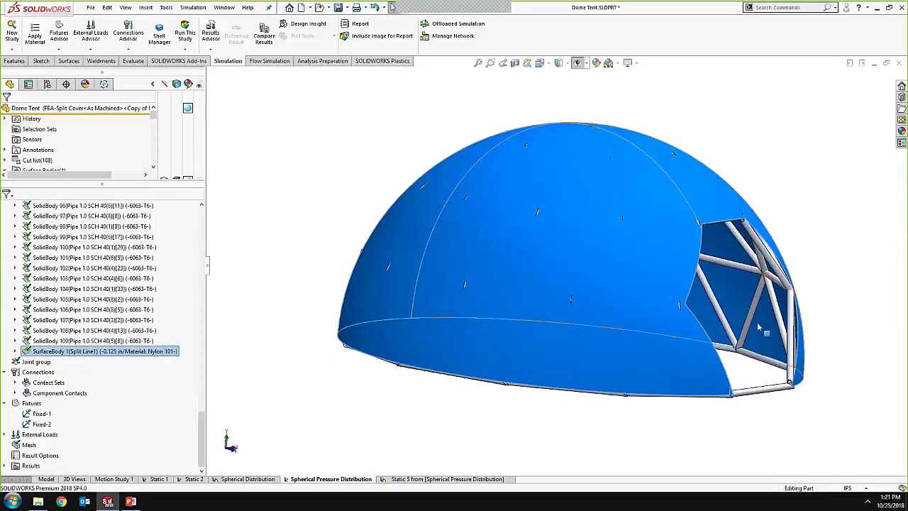
pyautogui.click(755, 424)
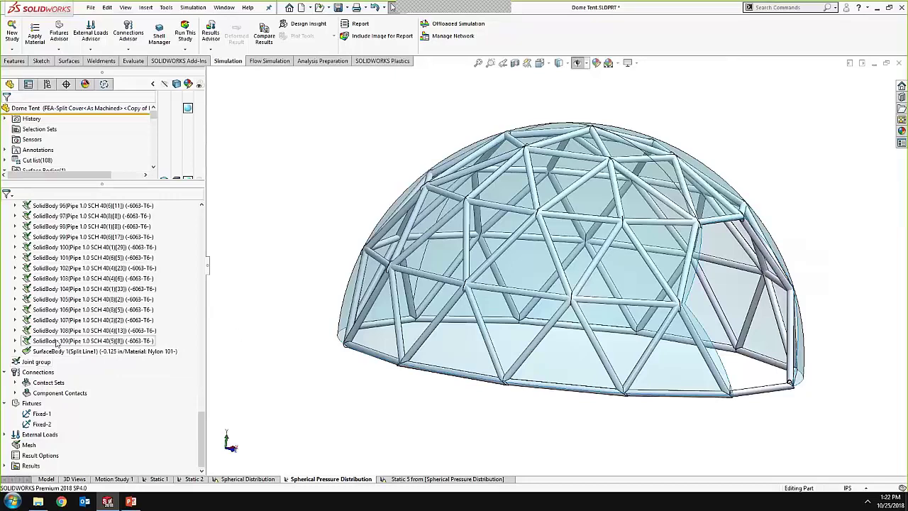
# - Expand the study's contact sets and highlight the bonded sets in turn to review which frame members join the cover
pyautogui.click(20, 383)
pyautogui.click(107, 394)
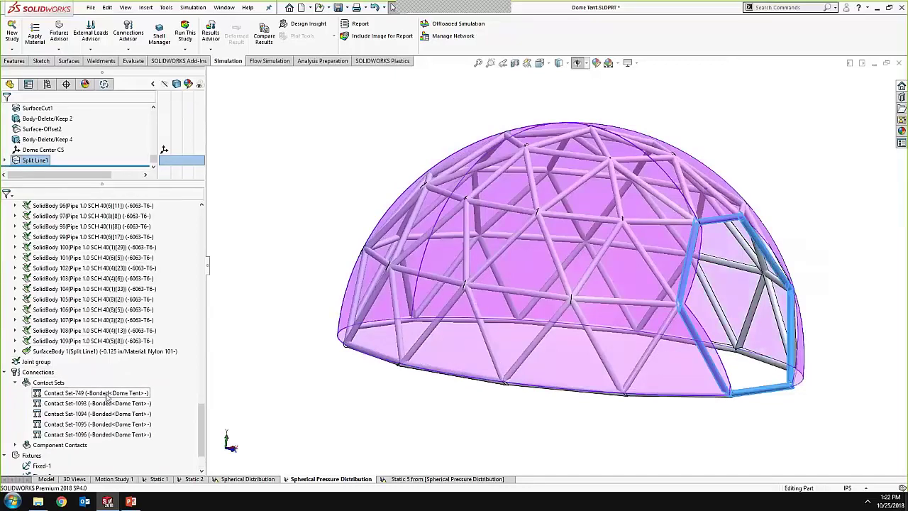
pyautogui.click(106, 404)
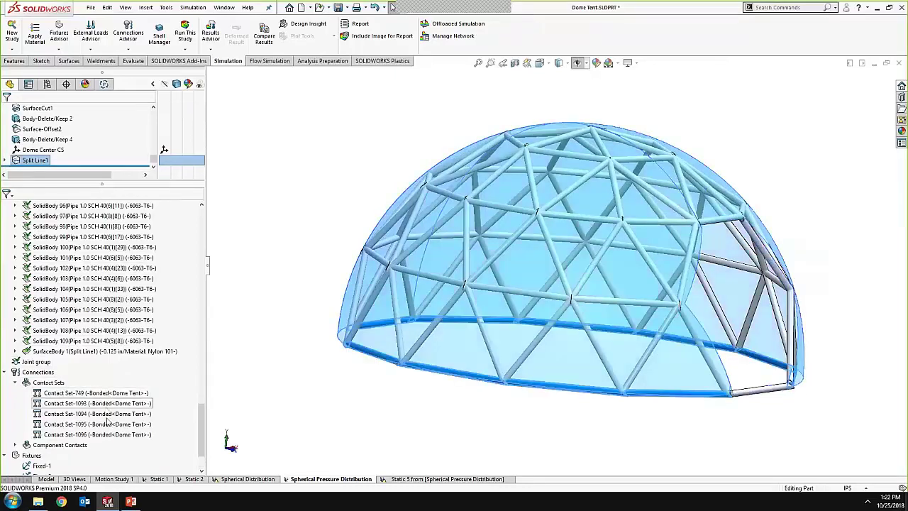
pyautogui.click(107, 423)
pyautogui.click(108, 434)
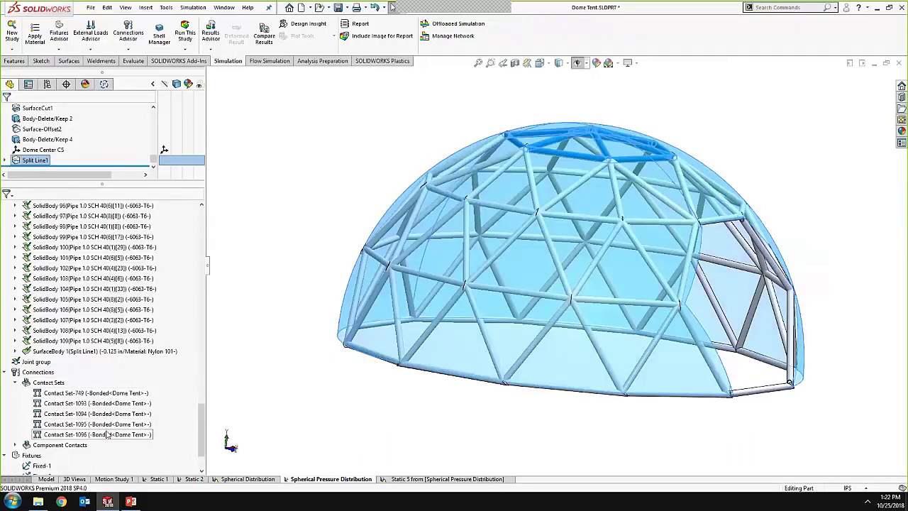
# - Highlight the fixed fixtures, review the fixed-geometry definition applied to the frame's base joints, and close it without changes
pyautogui.scroll(-2, 71, 426)
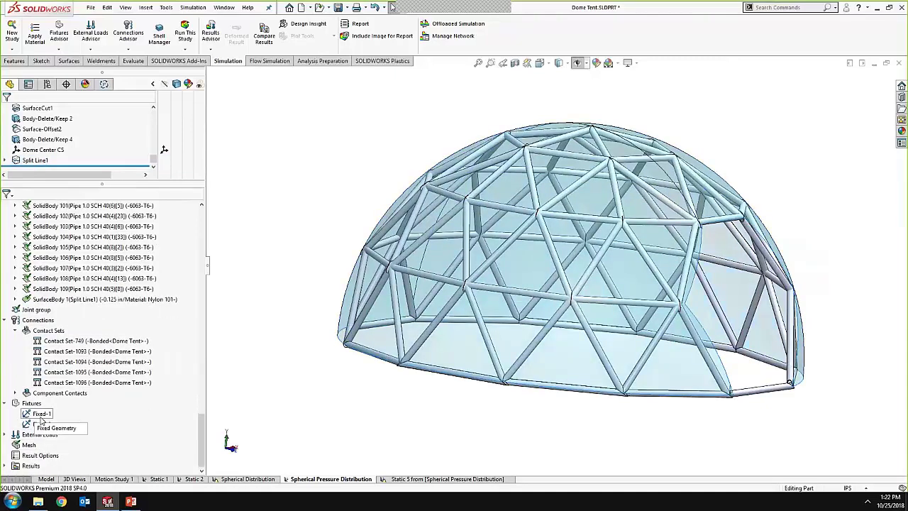
pyautogui.click(29, 424)
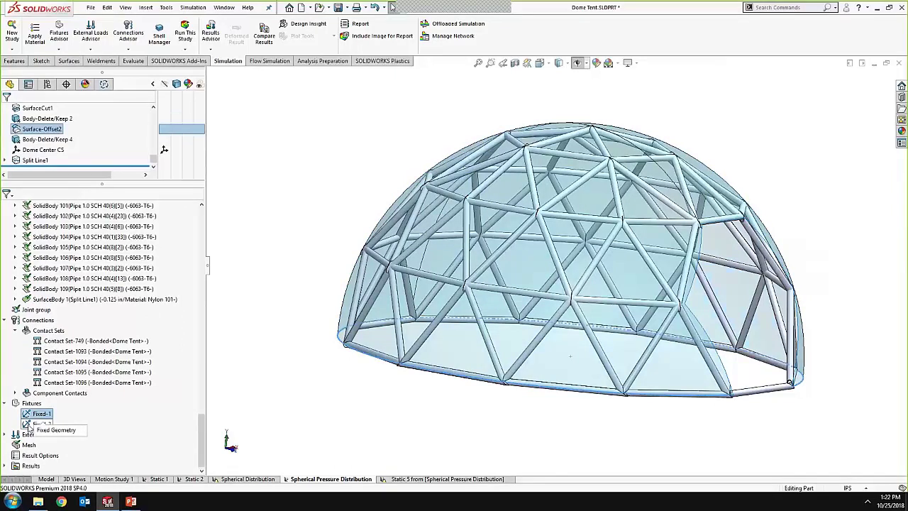
pyautogui.rightClick(41, 414)
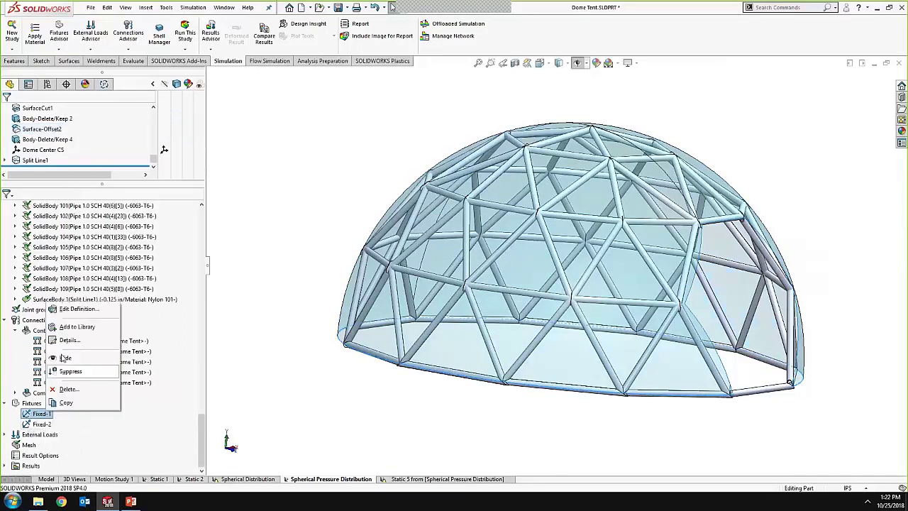
pyautogui.click(65, 358)
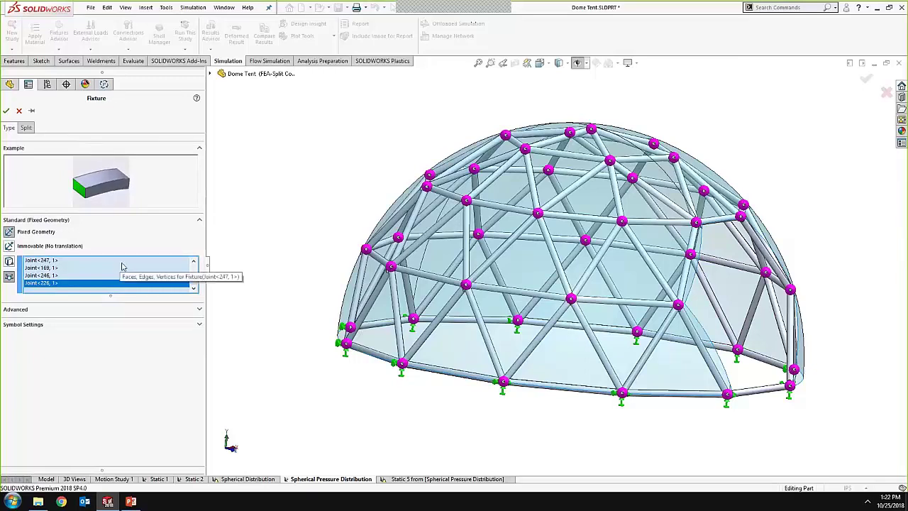
pyautogui.click(19, 112)
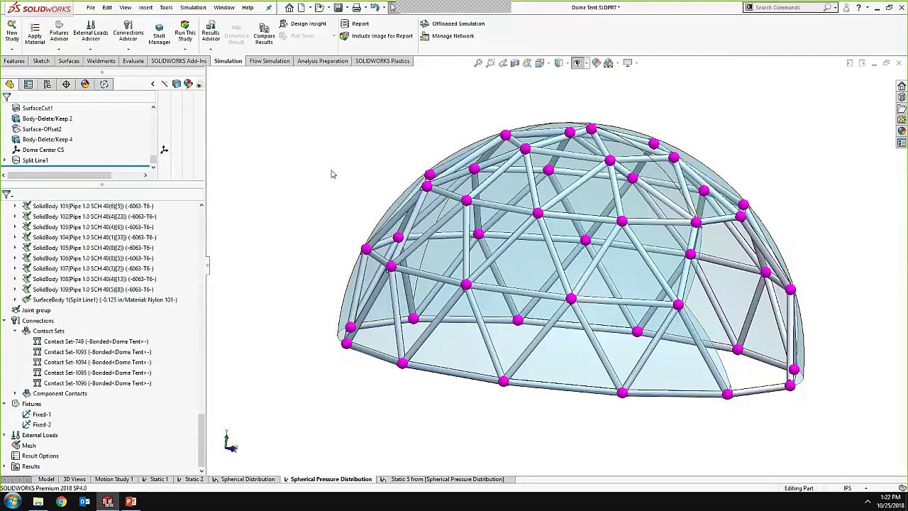
# - Open the Pressure-1 load definition, review its spherical nonuniform distribution equation, and close both dialogs without changes
pyautogui.click(6, 434)
pyautogui.click(42, 454)
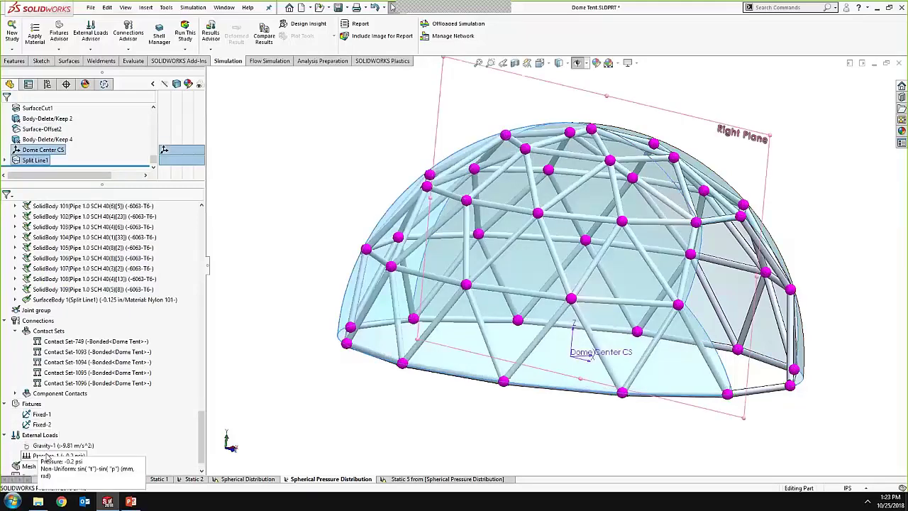
pyautogui.rightClick(42, 455)
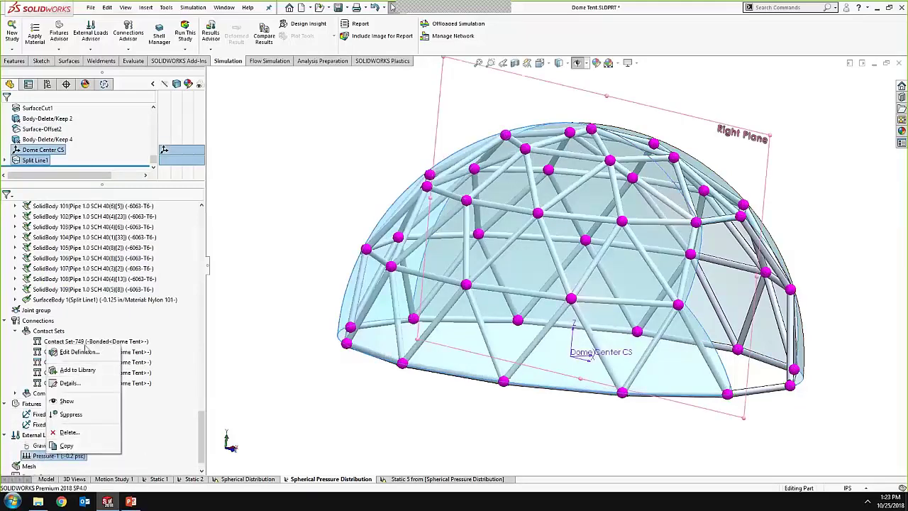
pyautogui.click(86, 351)
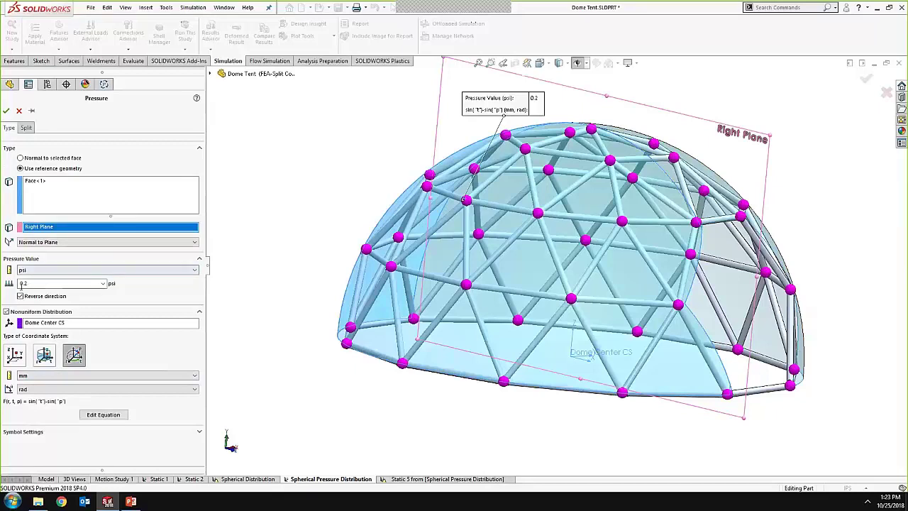
pyautogui.click(103, 415)
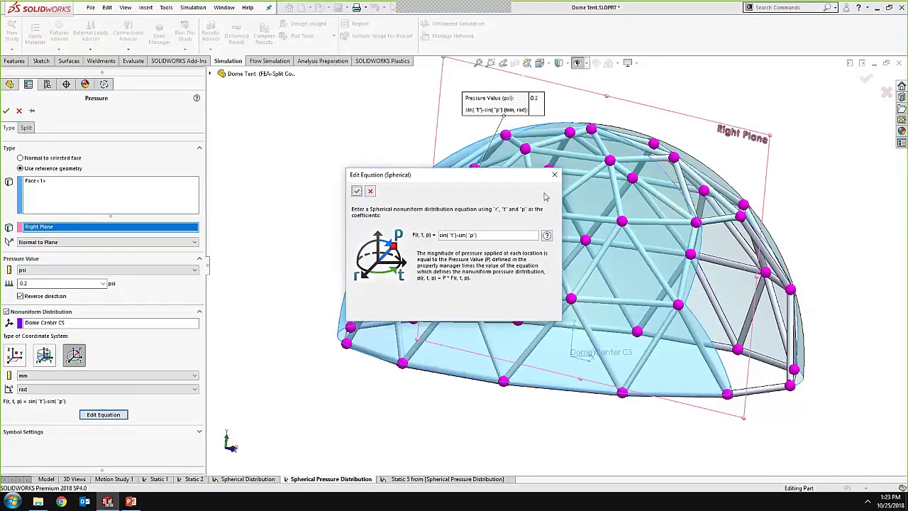
pyautogui.click(553, 179)
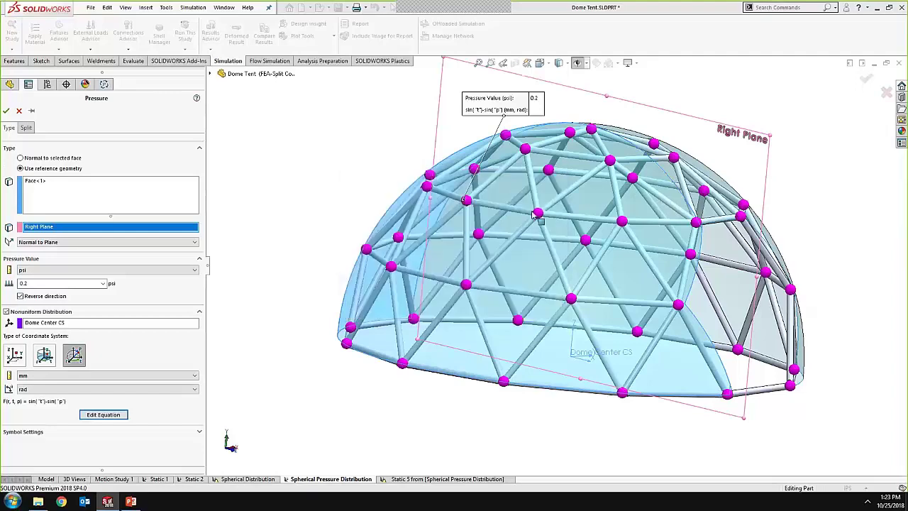
pyautogui.click(20, 111)
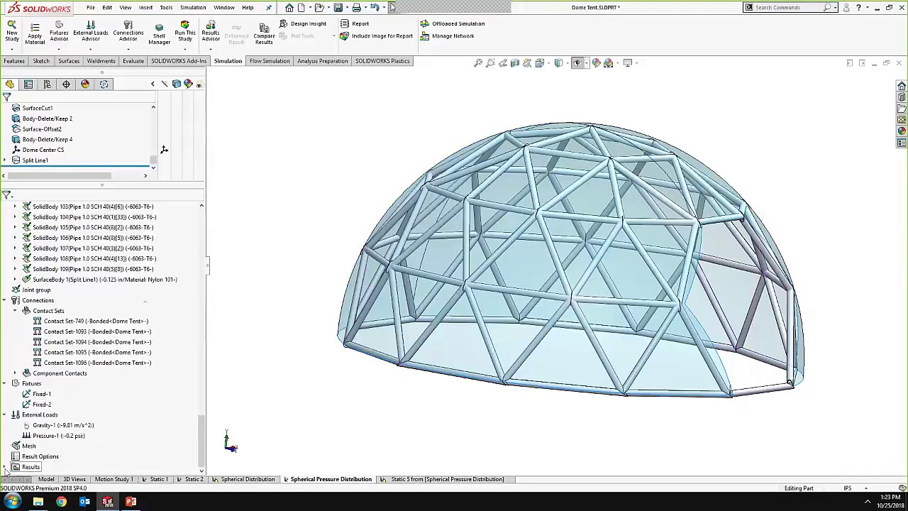
# - Display the Spherical Pressure Distribution study's von Mises stress plot followed by its Displacement1 resultant displacement plot
pyautogui.click(5, 466)
pyautogui.doubleClick(64, 425)
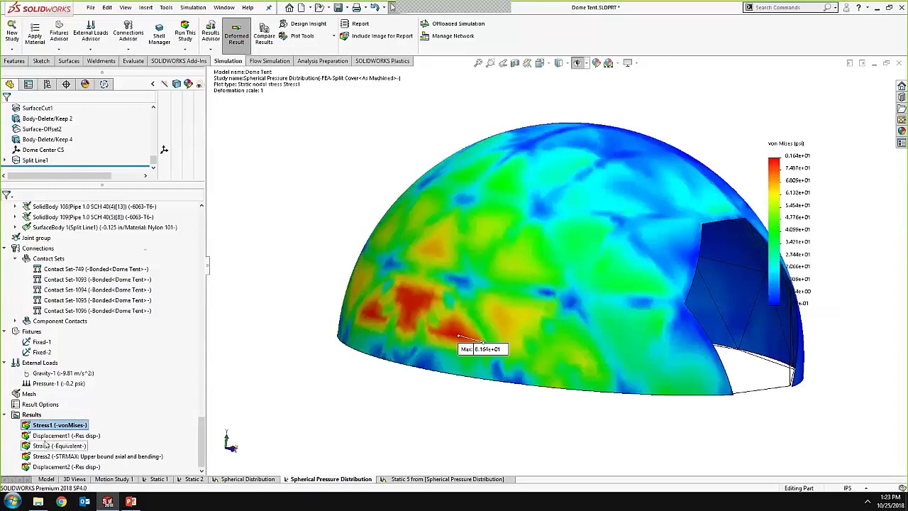
pyautogui.doubleClick(53, 436)
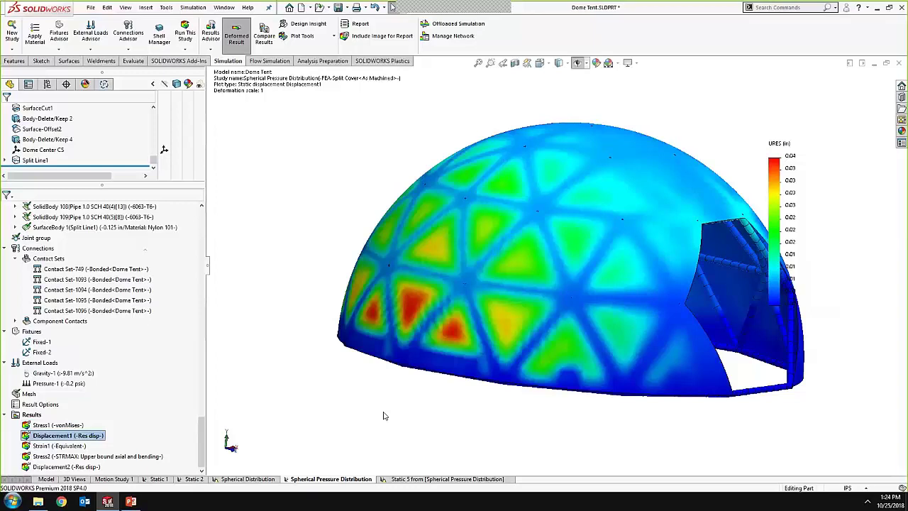
pyautogui.moveTo(604, 305); pyautogui.dragTo(626, 298, button='middle')
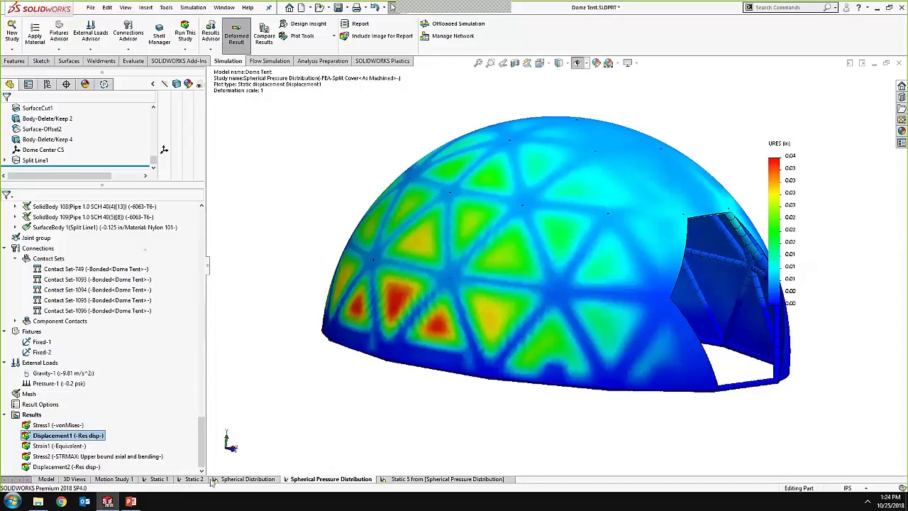
# - Switch to the PowerPoint slideshow and advance to the closing Thank You slide
pyautogui.hotkey('alt', 'Tab')
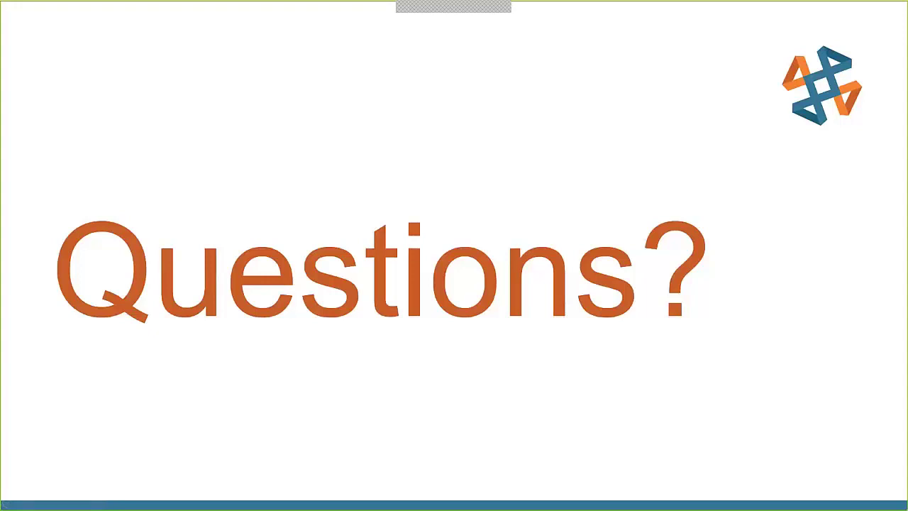
pyautogui.press('Right')
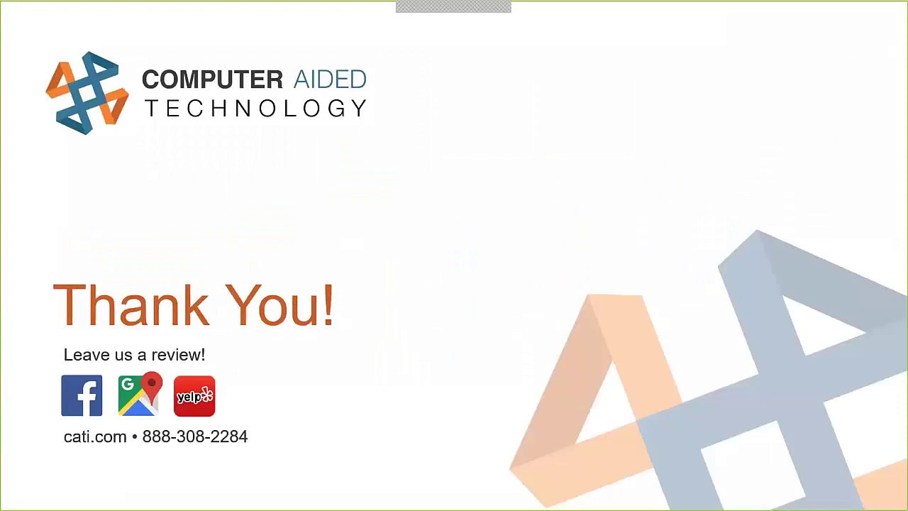